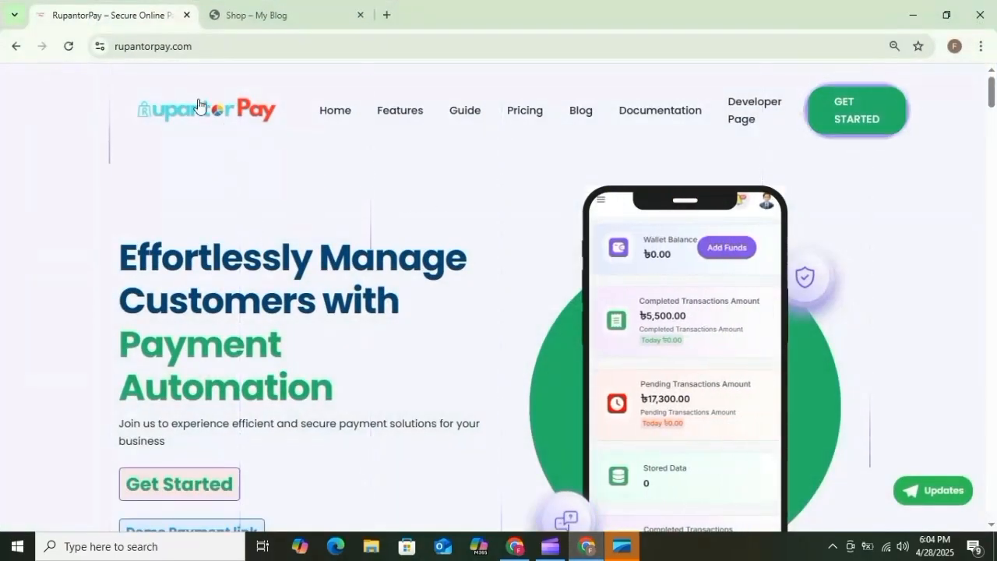
Go to the Pricing section and review the Basic 15, Standard 30 and Advanced 30 plans.
{"action": "left_click", "coordinate": [524, 110]}
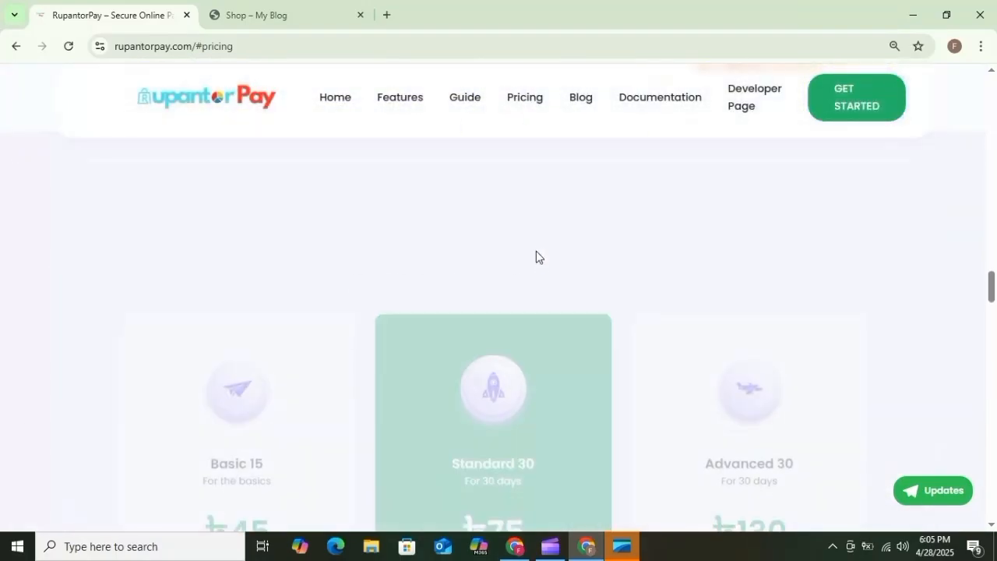
{"action": "scroll", "coordinate": [447, 325], "scroll_direction": "down", "scroll_amount": 6}
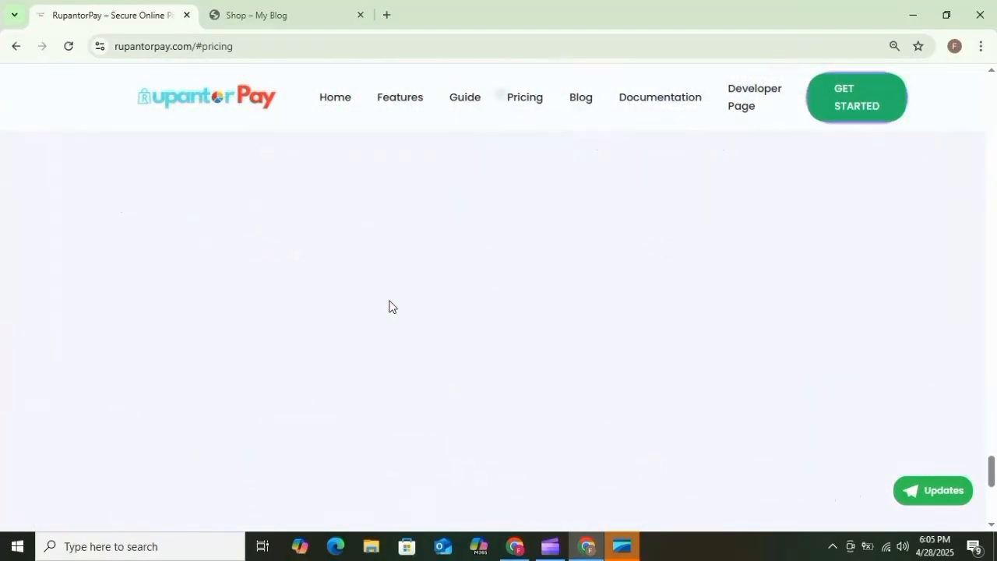
{"action": "scroll", "coordinate": [505, 309], "scroll_direction": "up", "scroll_amount": 10}
Go through GET STARTED to the Sign In page and log in with the saved e-mail and password.
{"action": "left_click", "coordinate": [867, 112]}
{"action": "scroll", "coordinate": [701, 249], "scroll_direction": "down", "scroll_amount": 3}
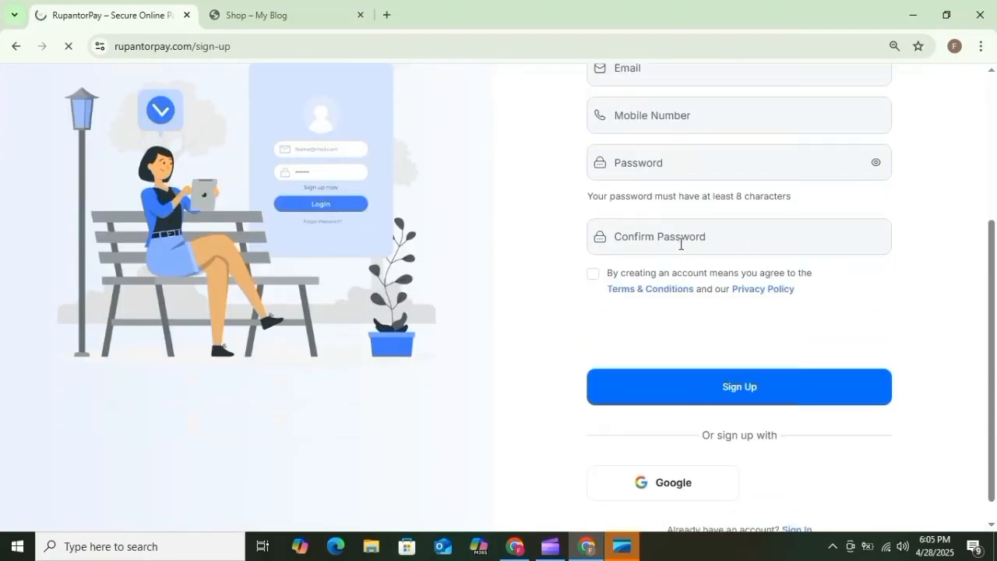
{"action": "scroll", "coordinate": [689, 269], "scroll_direction": "up", "scroll_amount": 1}
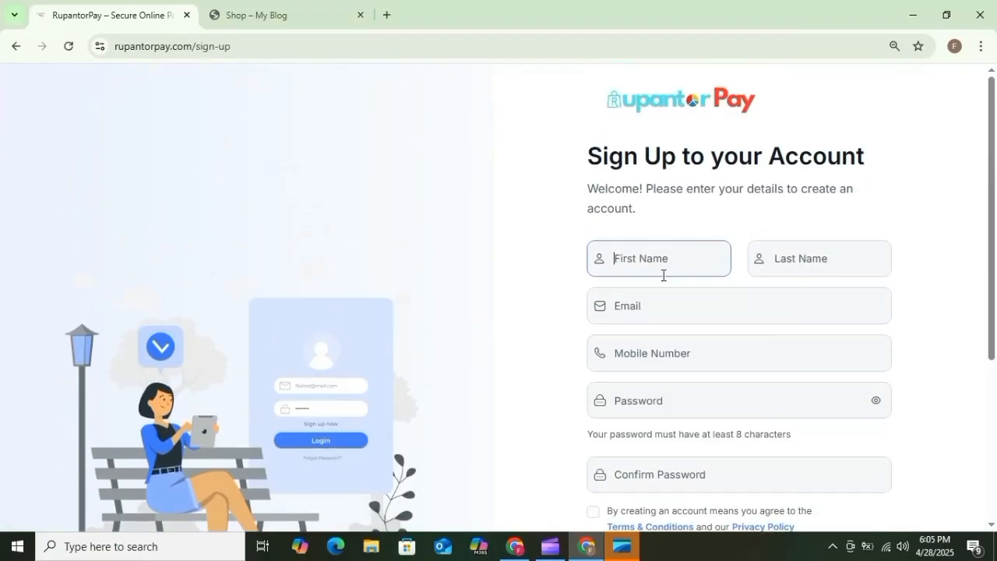
{"action": "scroll", "coordinate": [705, 366], "scroll_direction": "down", "scroll_amount": 3}
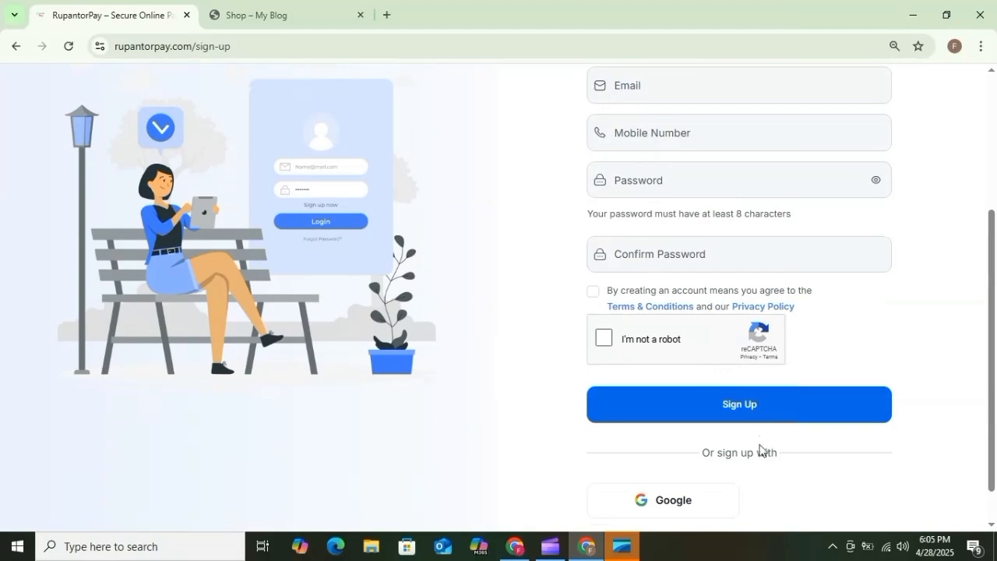
{"action": "scroll", "coordinate": [759, 450], "scroll_direction": "down", "scroll_amount": 1}
{"action": "left_click", "coordinate": [809, 507]}
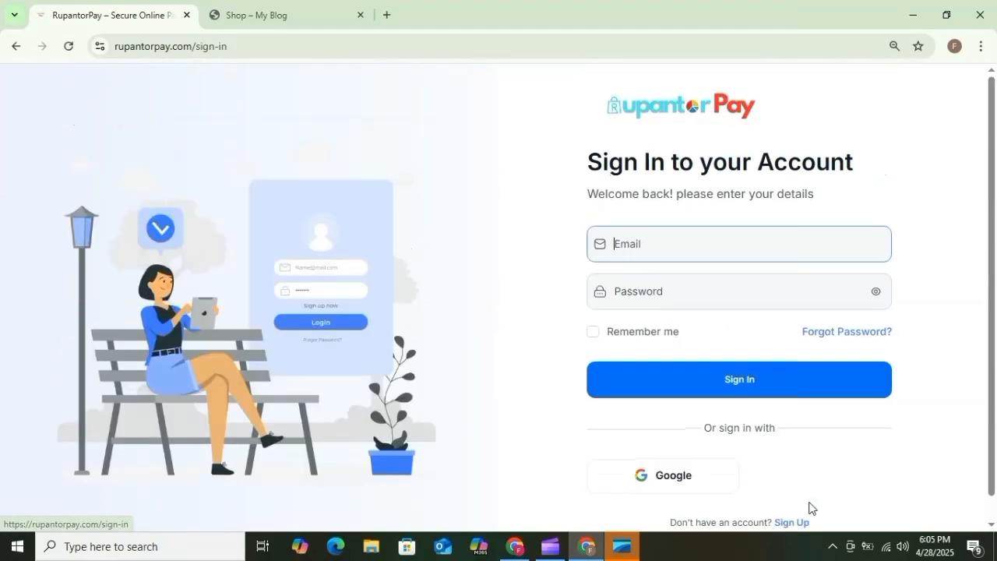
{"action": "left_click", "coordinate": [690, 254]}
{"action": "left_click", "coordinate": [697, 285]}
{"action": "left_click", "coordinate": [671, 287]}
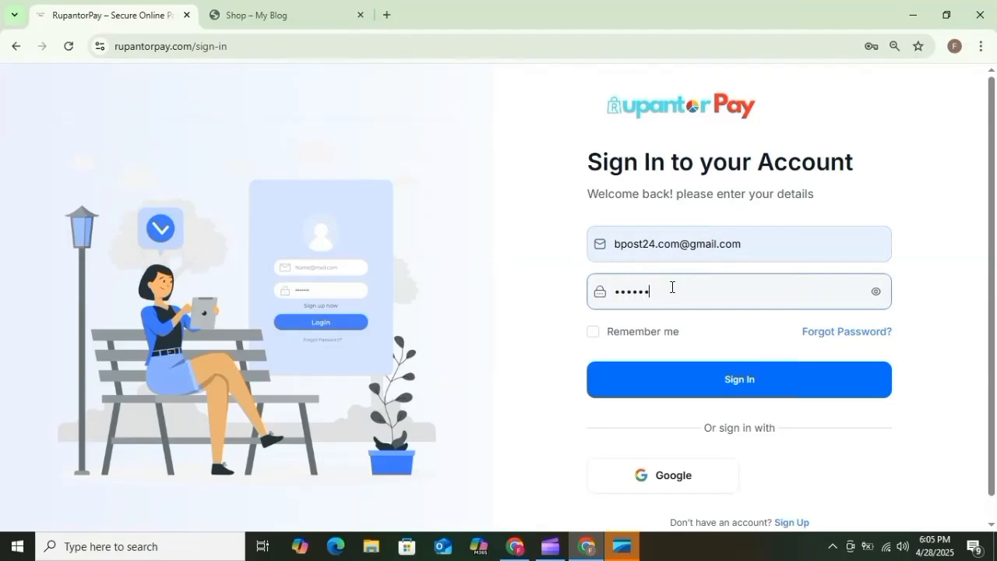
{"action": "left_click", "coordinate": [701, 396]}
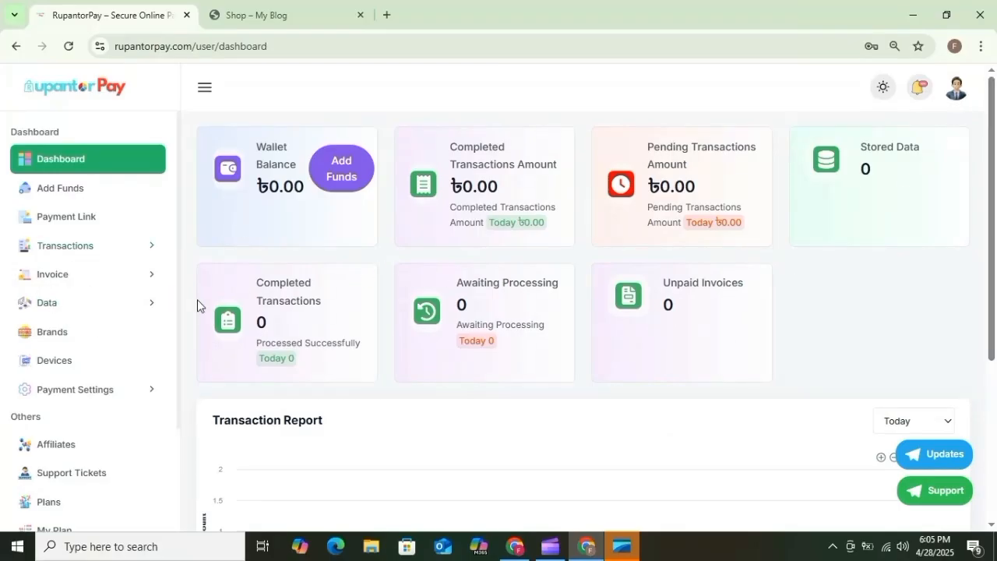
Open the Plans page and compare Standard 30's 30-day duration with the Standard 365 yearly price.
{"action": "scroll", "coordinate": [111, 364], "scroll_direction": "down", "scroll_amount": 3}
{"action": "left_click", "coordinate": [85, 365]}
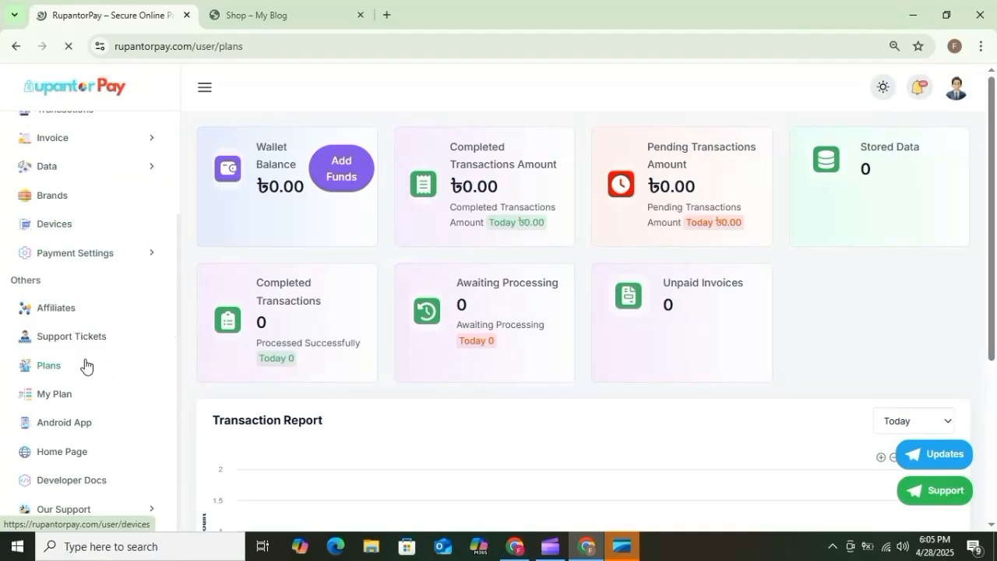
{"action": "scroll", "coordinate": [467, 233], "scroll_direction": "down", "scroll_amount": 2}
{"action": "scroll", "coordinate": [487, 242], "scroll_direction": "up", "scroll_amount": 2}
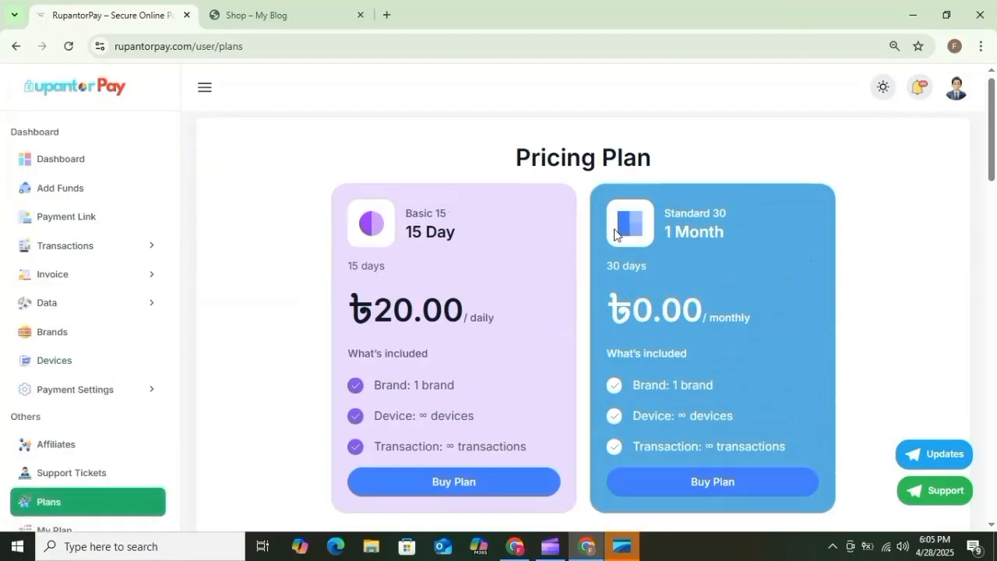
{"action": "left_click_drag", "start_coordinate": [604, 273], "coordinate": [675, 282]}
{"action": "left_click", "coordinate": [702, 274]}
{"action": "scroll", "coordinate": [411, 259], "scroll_direction": "down", "scroll_amount": 5}
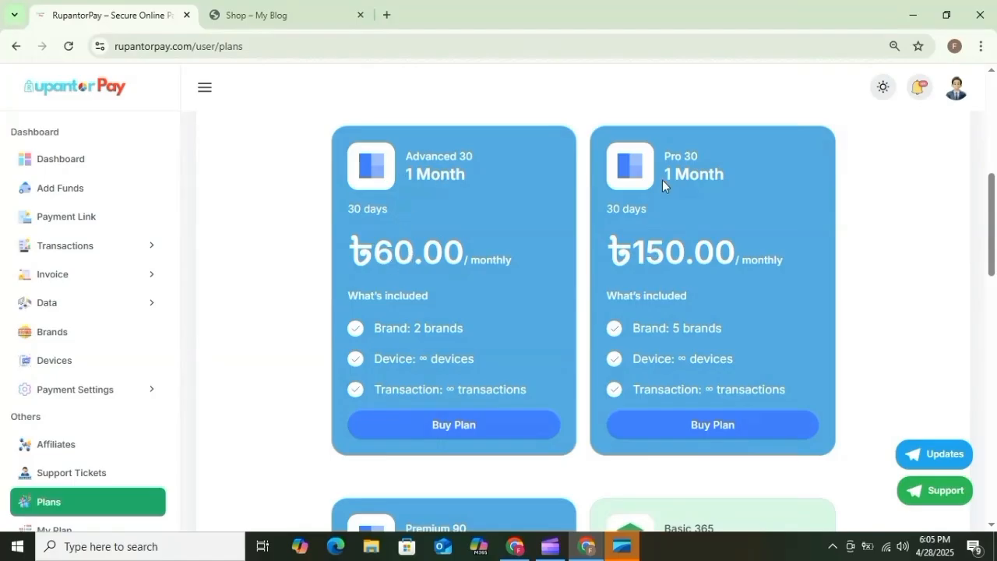
{"action": "scroll", "coordinate": [662, 180], "scroll_direction": "down", "scroll_amount": 9}
{"action": "left_click_drag", "start_coordinate": [373, 292], "coordinate": [492, 285]}
{"action": "left_click", "coordinate": [496, 306]}
{"action": "scroll", "coordinate": [496, 300], "scroll_direction": "up", "scroll_amount": 14}
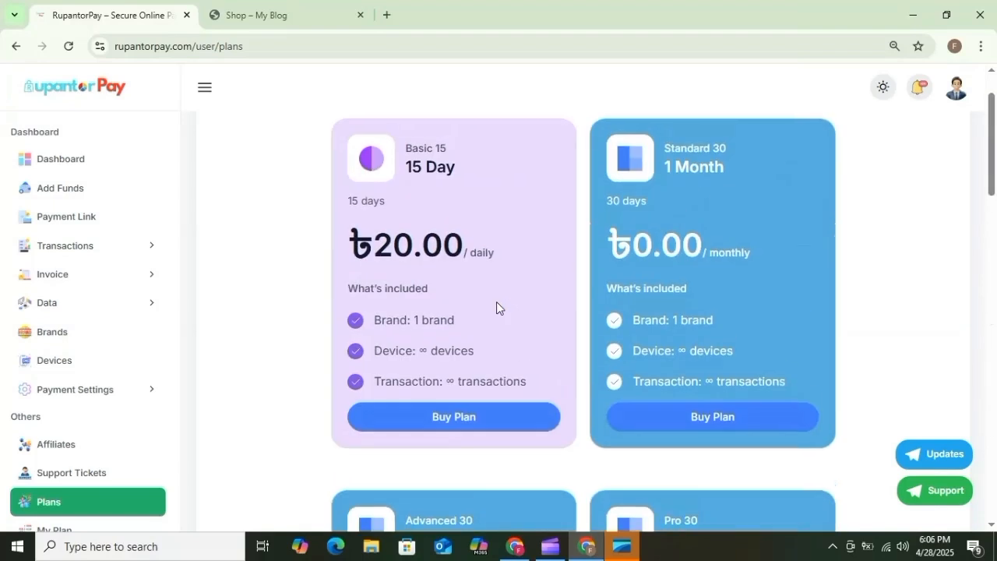
Buy the free Standard 30 plan with BUY NOW and confirm it is active.
{"action": "left_click", "coordinate": [710, 419]}
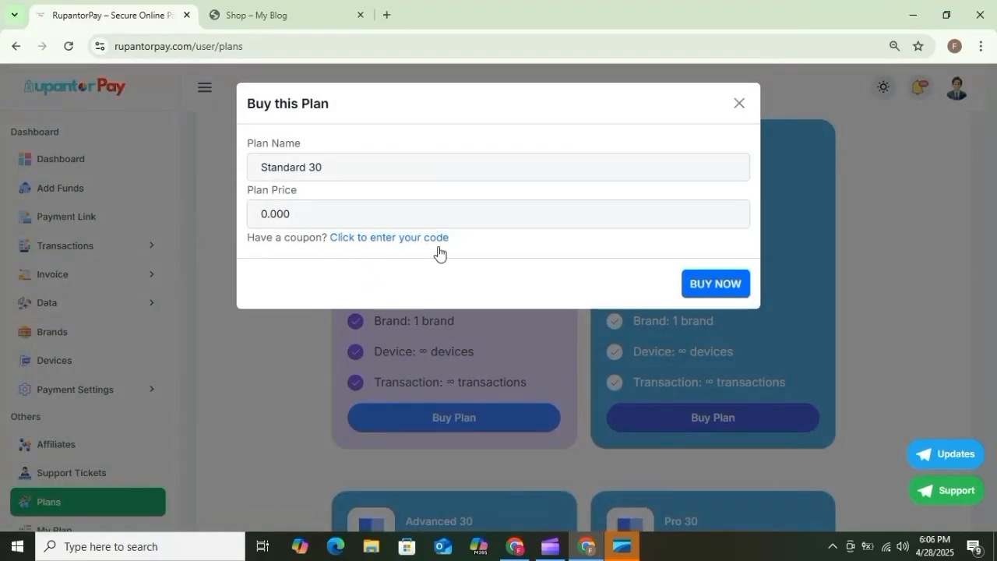
{"action": "left_click", "coordinate": [714, 287]}
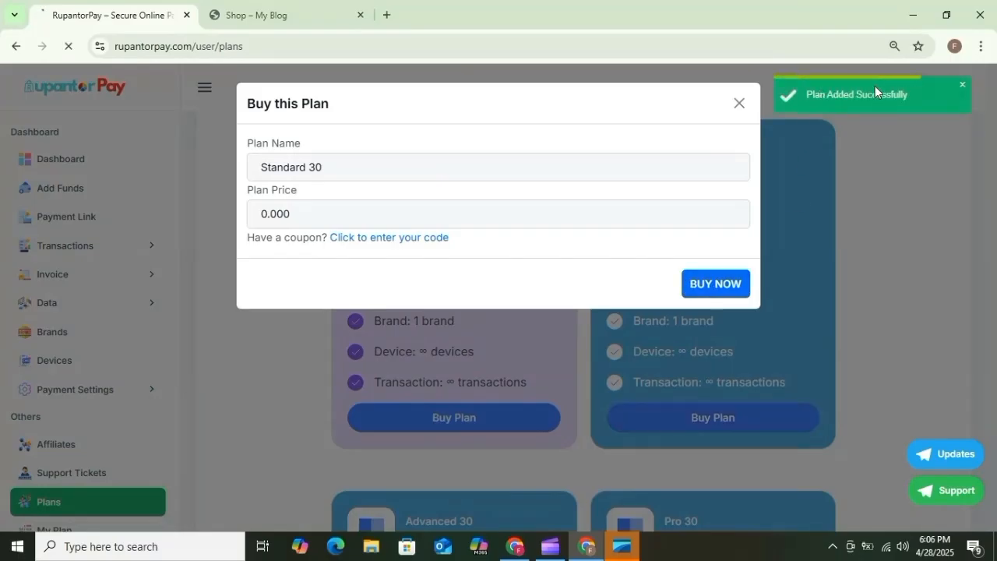
{"action": "scroll", "coordinate": [748, 246], "scroll_direction": "down", "scroll_amount": 4}
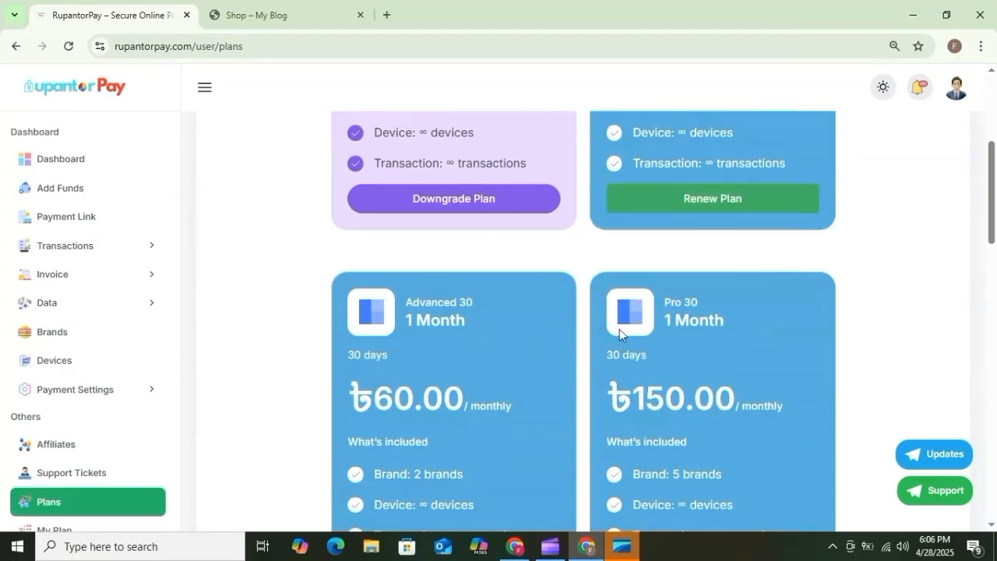
{"action": "scroll", "coordinate": [594, 364], "scroll_direction": "down", "scroll_amount": 3}
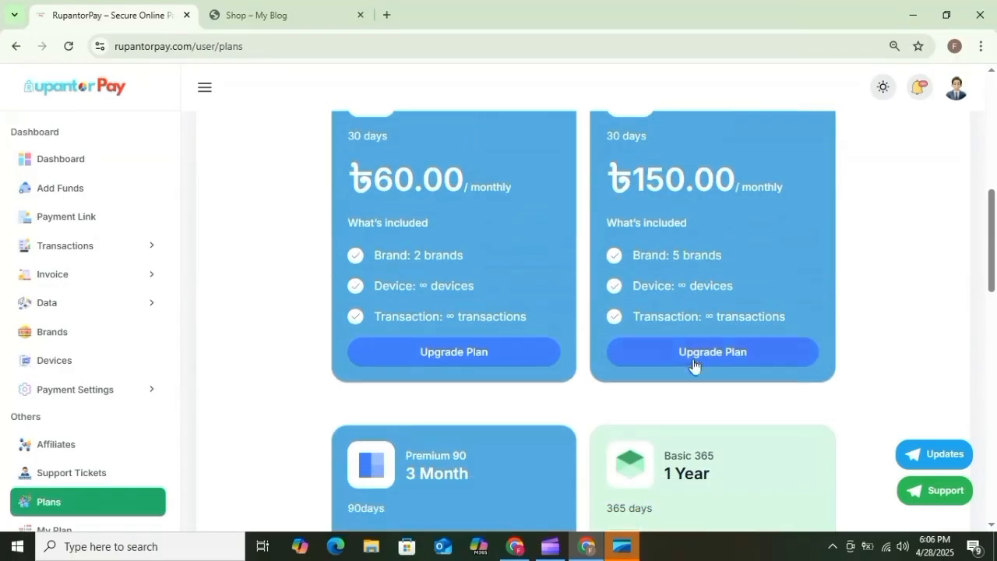
{"action": "scroll", "coordinate": [116, 472], "scroll_direction": "down", "scroll_amount": 2}
{"action": "scroll", "coordinate": [89, 321], "scroll_direction": "up", "scroll_amount": 1}
{"action": "scroll", "coordinate": [90, 322], "scroll_direction": "up", "scroll_amount": 1}
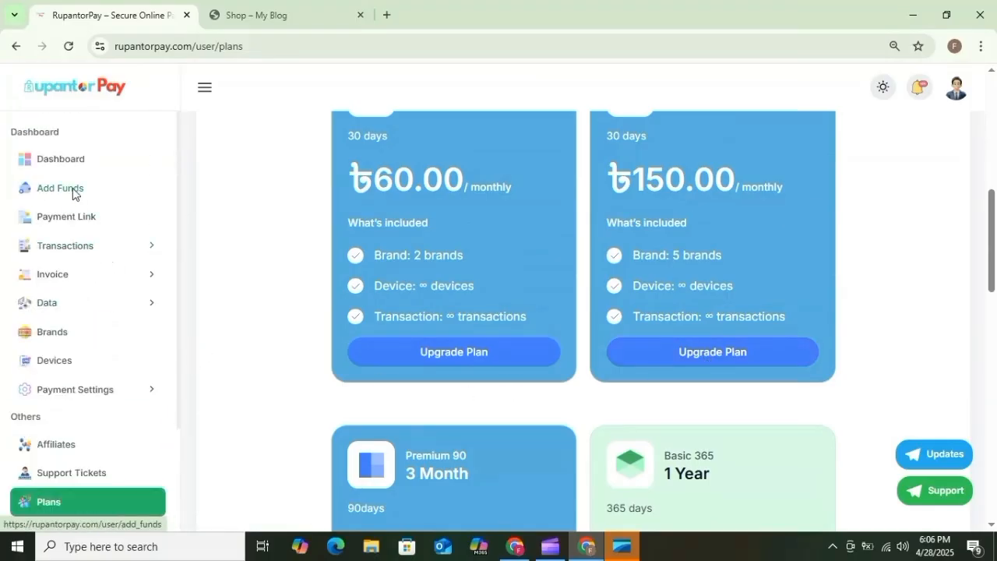
{"action": "left_click", "coordinate": [74, 193]}
{"action": "left_click", "coordinate": [420, 183]}
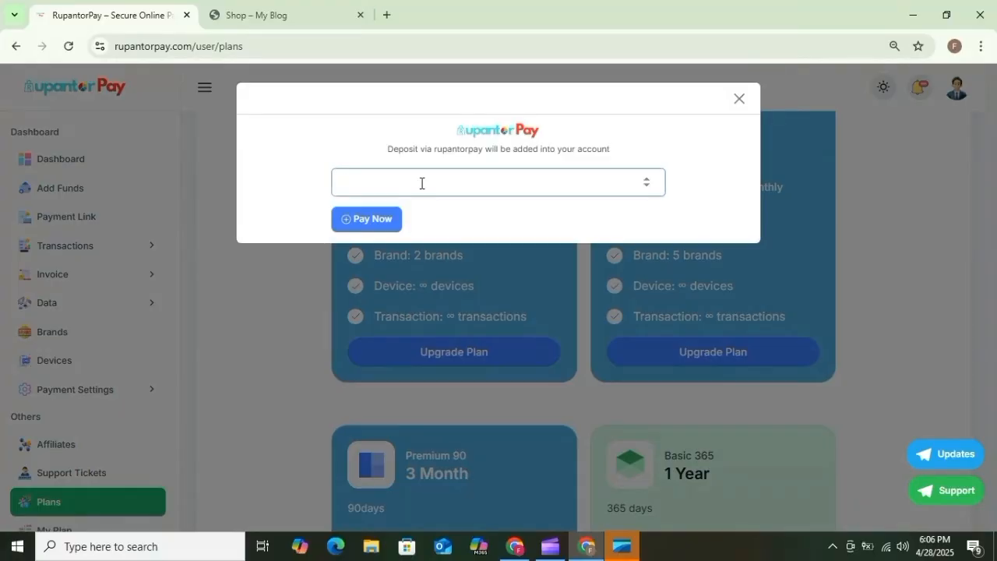
{"action": "type", "text": "500"}
{"action": "left_click", "coordinate": [390, 223]}
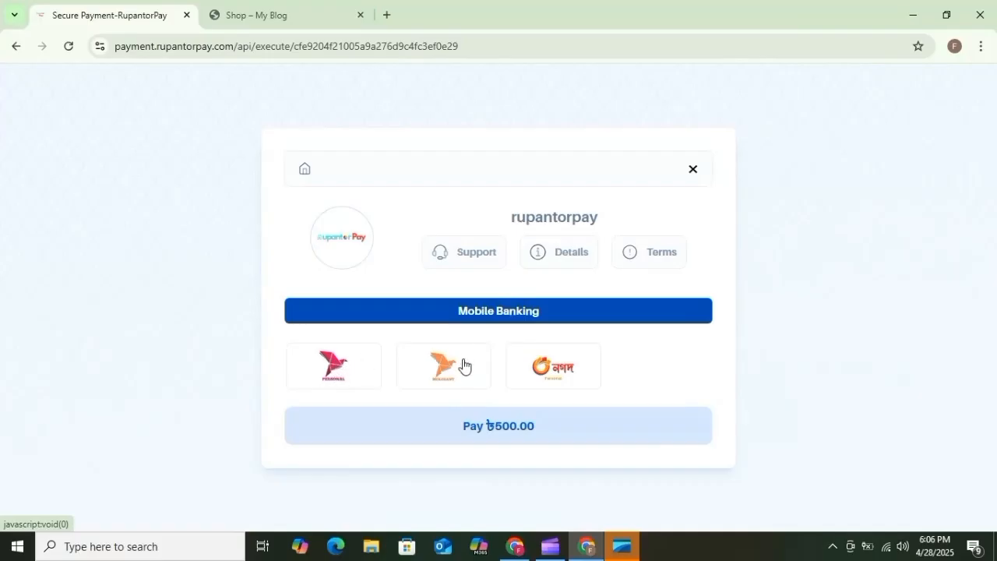
{"action": "left_click", "coordinate": [336, 377]}
{"action": "scroll", "coordinate": [538, 306], "scroll_direction": "down", "scroll_amount": 3}
{"action": "scroll", "coordinate": [598, 207], "scroll_direction": "up", "scroll_amount": 3}
{"action": "left_click", "coordinate": [13, 46]}
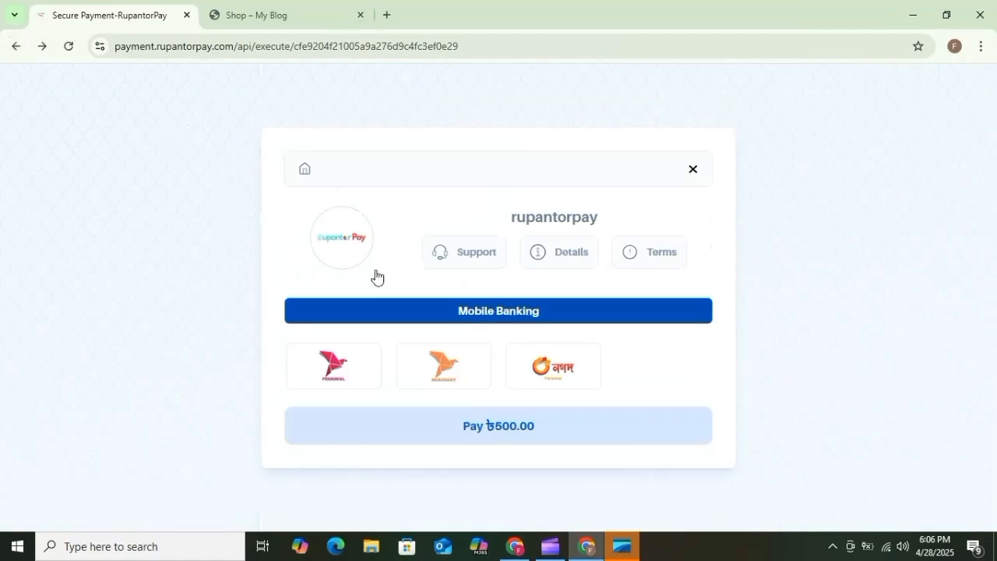
{"action": "left_click", "coordinate": [455, 380]}
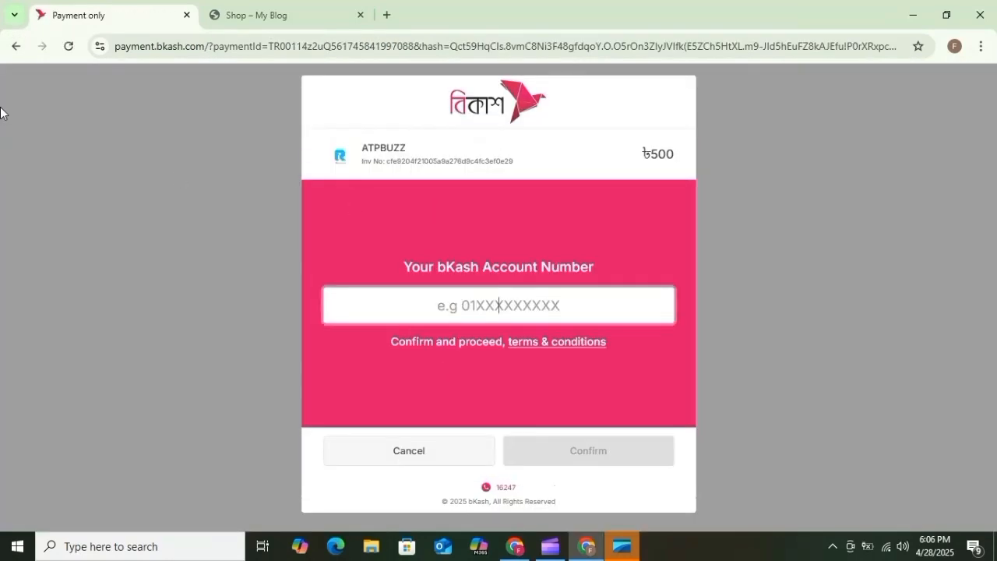
{"action": "left_click", "coordinate": [17, 46]}
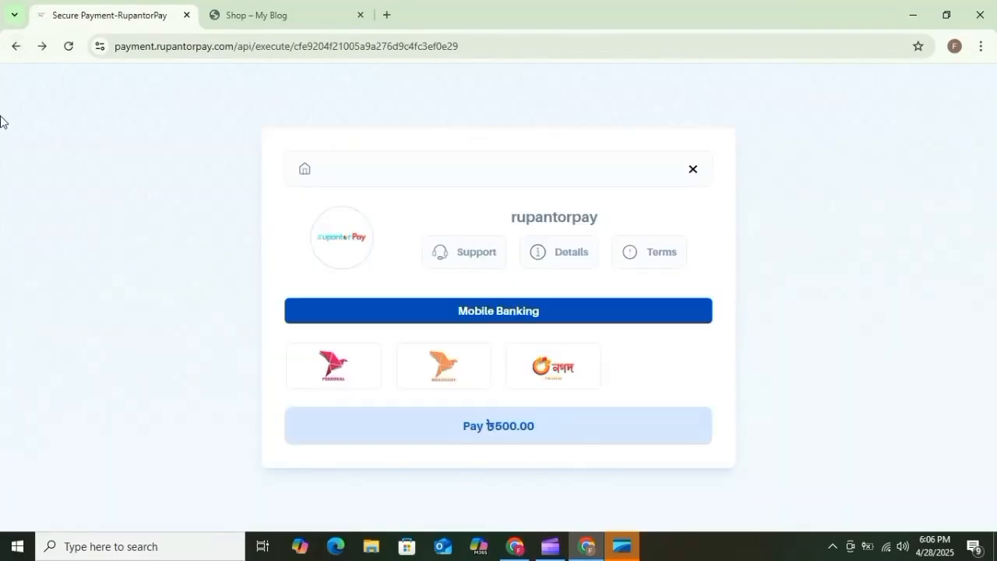
{"action": "left_click", "coordinate": [16, 45]}
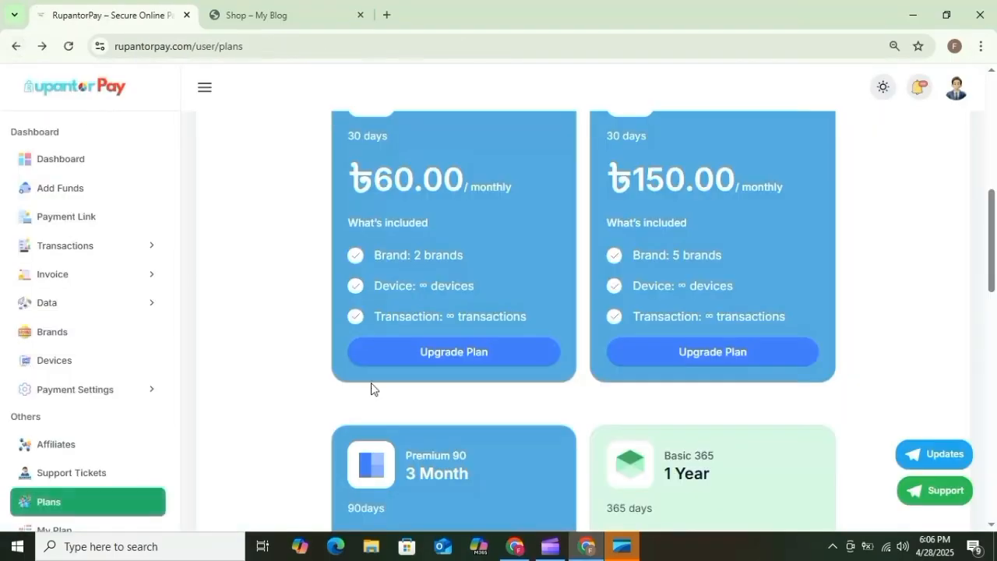
{"action": "scroll", "coordinate": [400, 419], "scroll_direction": "up", "scroll_amount": 5}
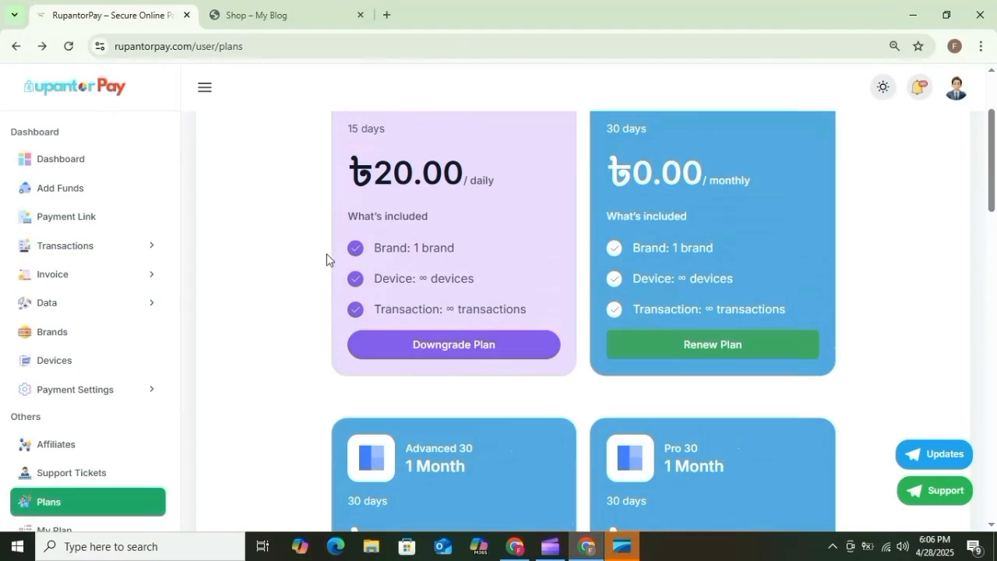
{"action": "scroll", "coordinate": [326, 255], "scroll_direction": "up", "scroll_amount": 2}
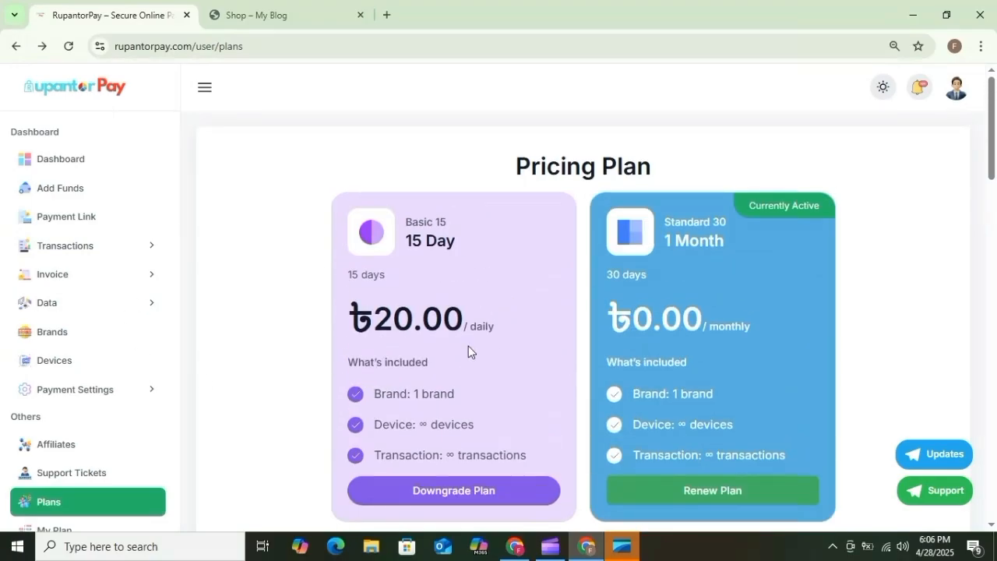
{"action": "scroll", "coordinate": [93, 334], "scroll_direction": "down", "scroll_amount": 1}
{"action": "scroll", "coordinate": [90, 320], "scroll_direction": "down", "scroll_amount": 1}
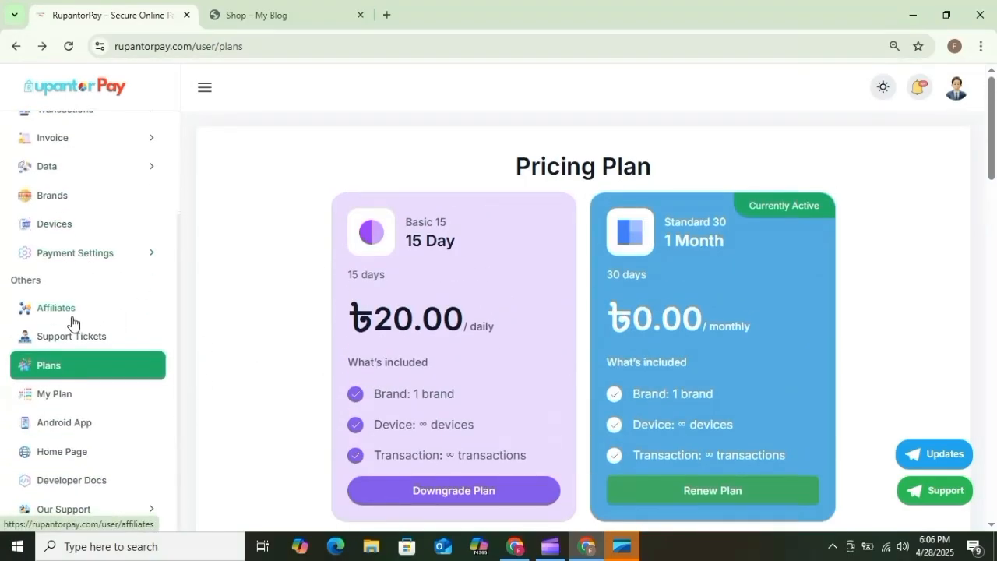
{"action": "scroll", "coordinate": [89, 269], "scroll_direction": "up", "scroll_amount": 2}
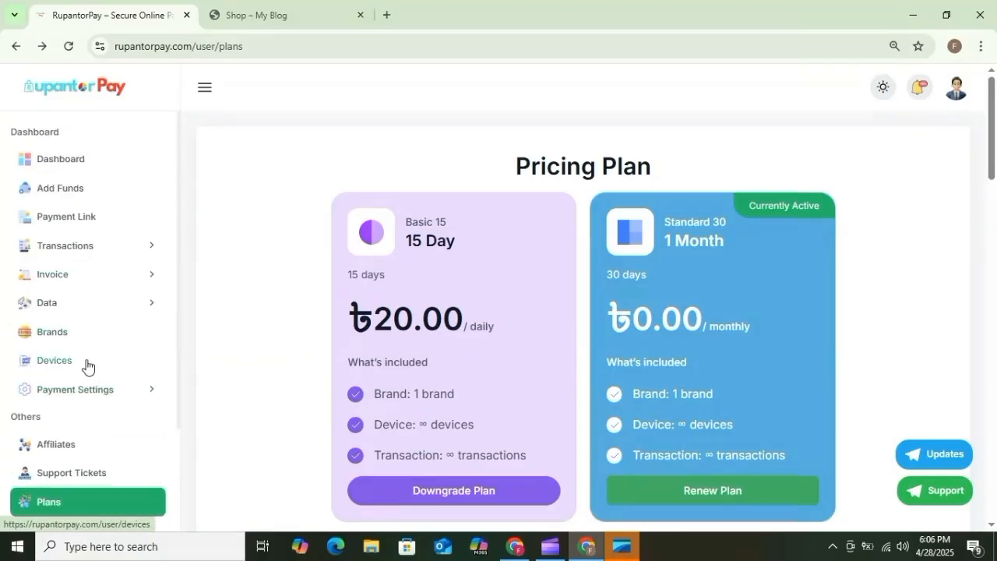
Start a new brand under Brands and enter the brand name and mobile number.
{"action": "left_click", "coordinate": [78, 332]}
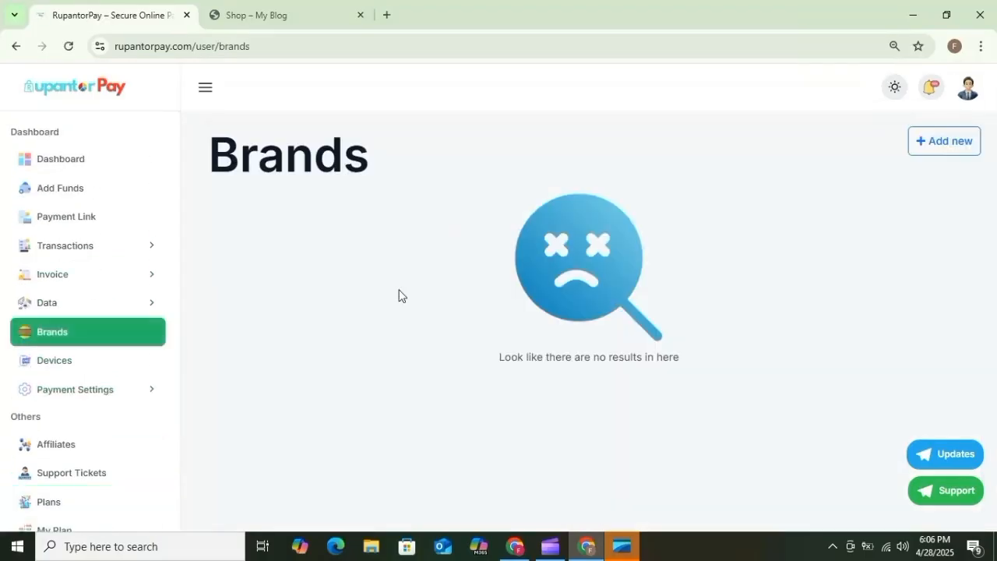
{"action": "left_click", "coordinate": [964, 151]}
{"action": "left_click", "coordinate": [313, 167]}
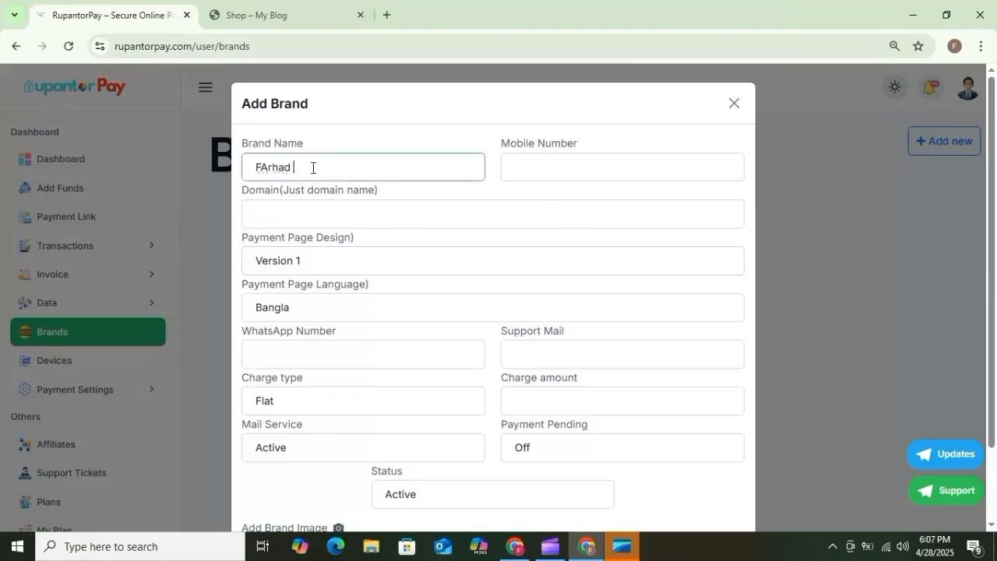
{"action": "left_click", "coordinate": [641, 165]}
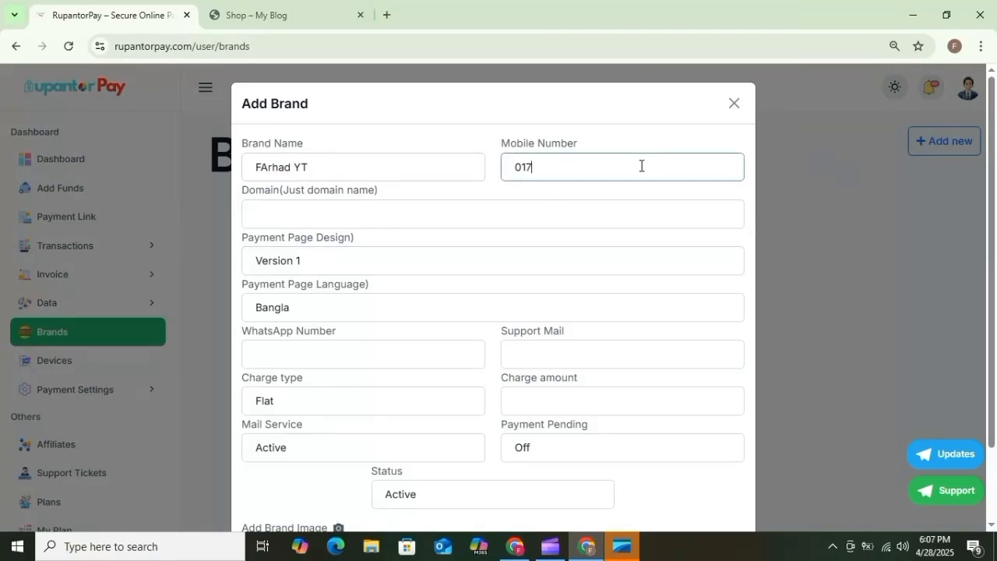
{"action": "left_click", "coordinate": [402, 213]}
{"action": "right_click", "coordinate": [515, 546]}
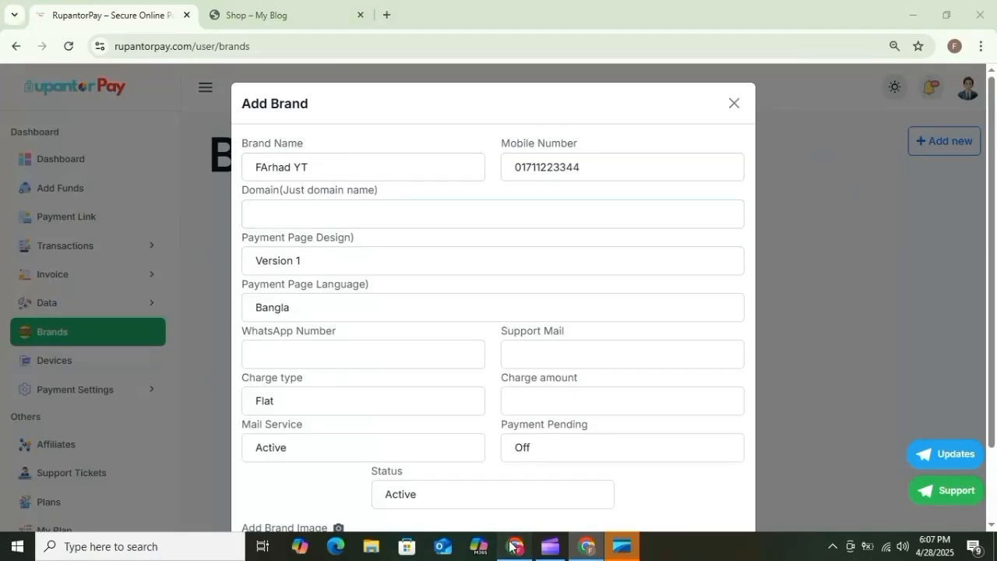
{"action": "left_click", "coordinate": [370, 376]}
{"action": "left_click", "coordinate": [381, 224]}
Copy farhadtech.com from the shop site's address bar into the brand's Domain field.
{"action": "left_click", "coordinate": [276, 9]}
{"action": "left_click_drag", "start_coordinate": [186, 46], "coordinate": [104, 46]}
{"action": "left_click", "coordinate": [244, 43]}
{"action": "left_click_drag", "start_coordinate": [220, 45], "coordinate": [147, 42]}
{"action": "key", "text": "ctrl+c"}
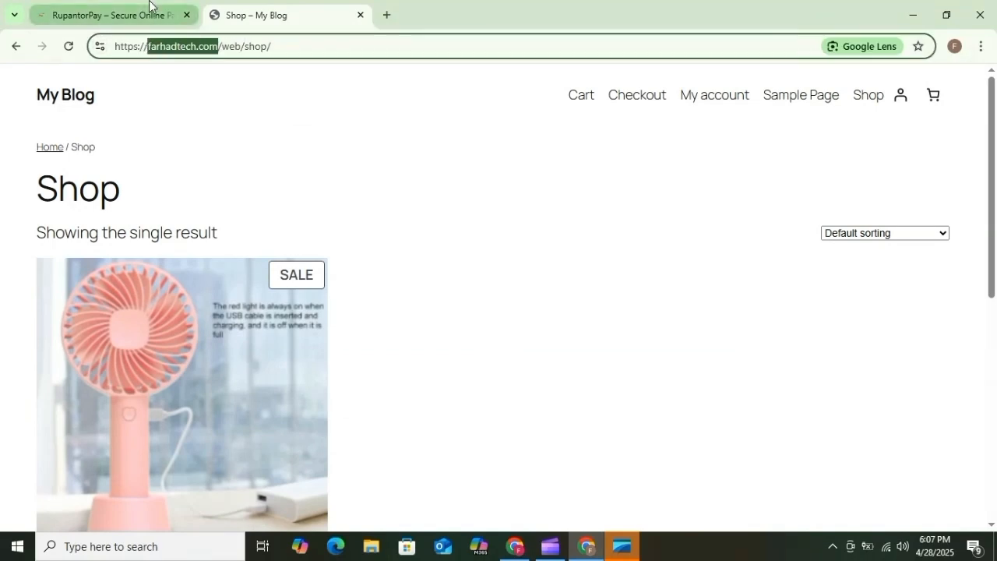
{"action": "left_click", "coordinate": [109, 15]}
{"action": "left_click", "coordinate": [276, 212]}
{"action": "key", "text": "ctrl+v"}
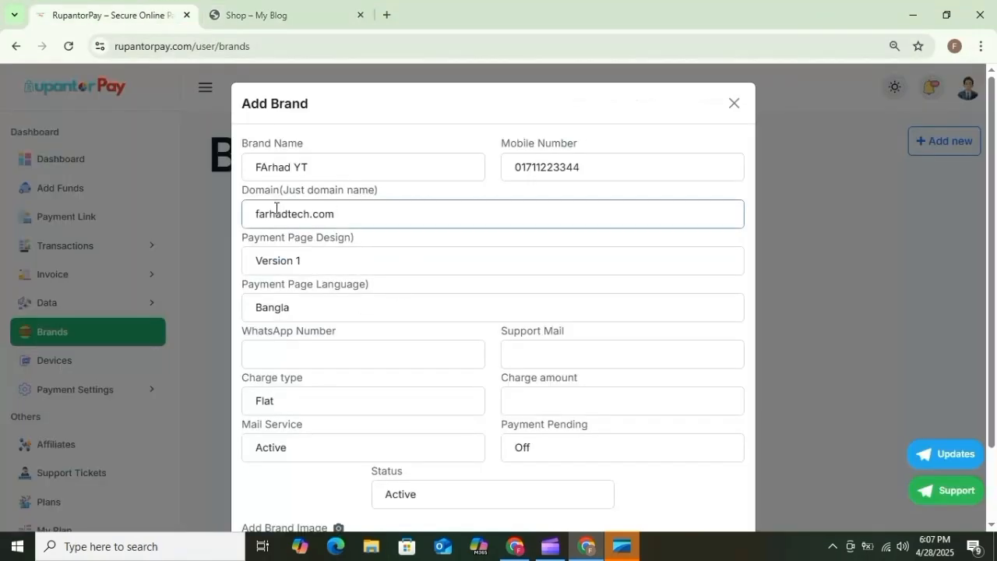
Keep payment page design Version 1 and set the payment page language to English.
{"action": "left_click_drag", "start_coordinate": [281, 237], "coordinate": [311, 243]}
{"action": "left_click", "coordinate": [314, 260]}
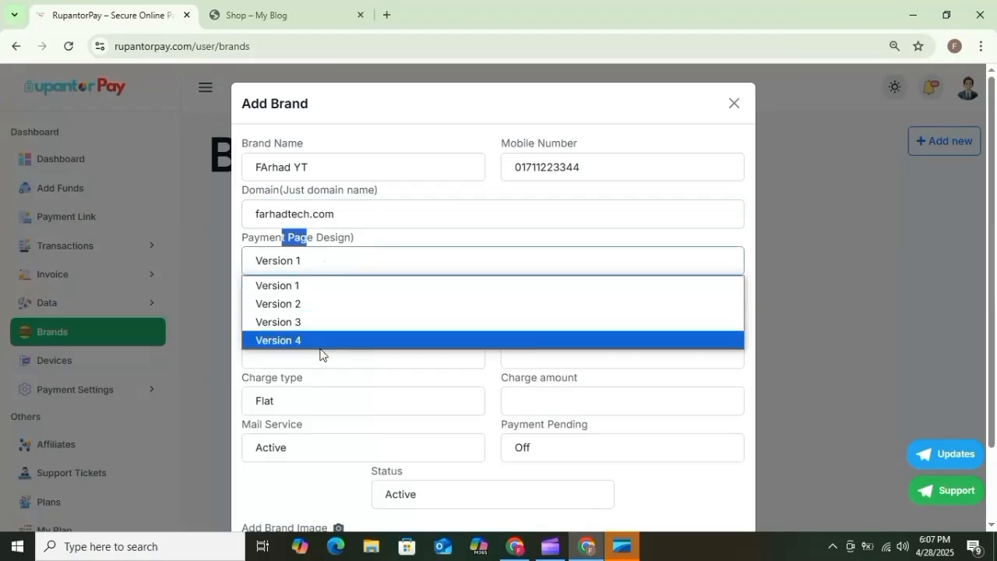
{"action": "left_click", "coordinate": [309, 287]}
{"action": "left_click_drag", "start_coordinate": [274, 285], "coordinate": [315, 287]}
{"action": "left_click", "coordinate": [302, 306]}
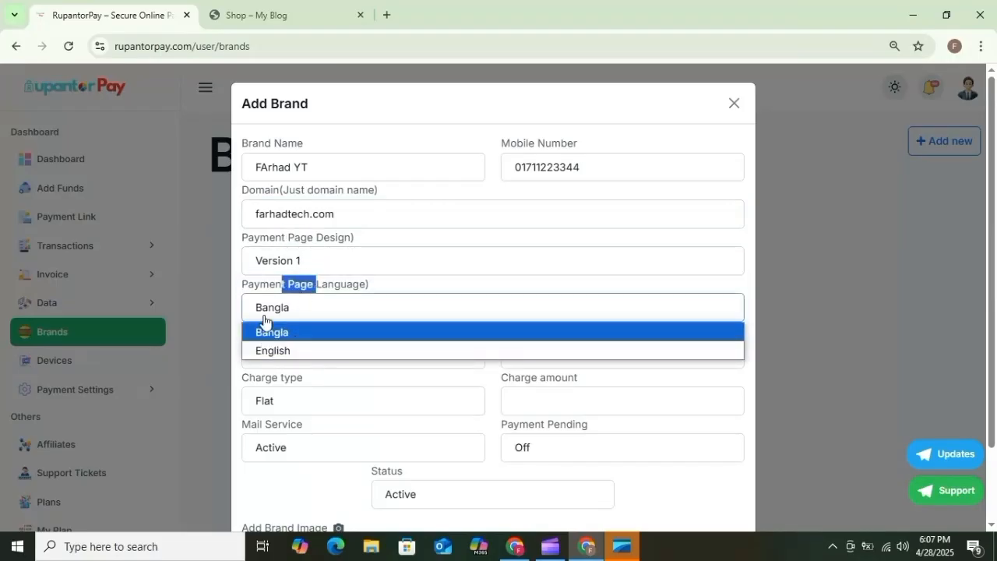
{"action": "left_click", "coordinate": [281, 351]}
Reuse the mobile number as the WhatsApp number and fill in the support e-mail.
{"action": "left_click", "coordinate": [340, 356]}
{"action": "double_click", "coordinate": [547, 167]}
{"action": "left_click", "coordinate": [360, 352]}
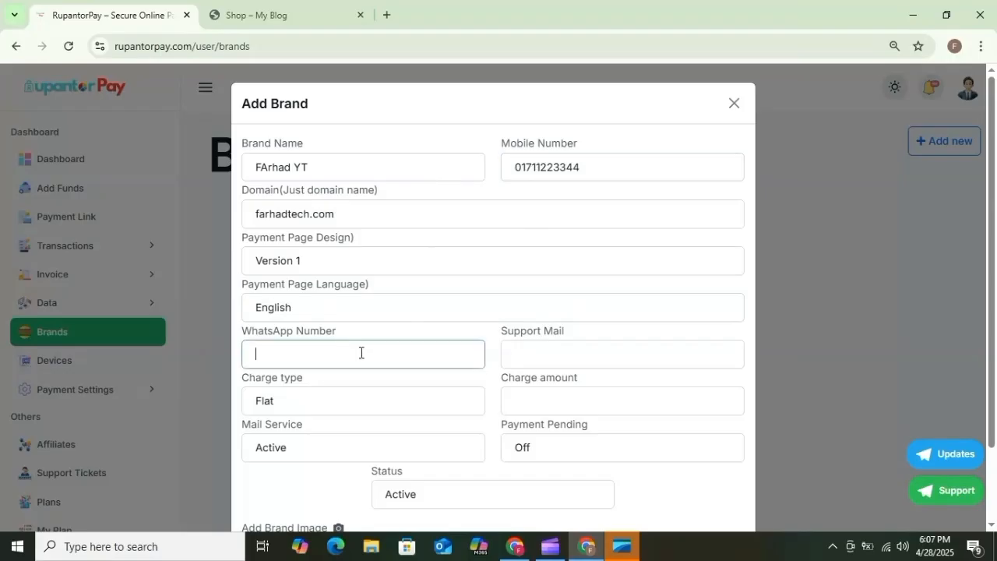
{"action": "key", "text": "ctrl+v"}
{"action": "left_click", "coordinate": [551, 328]}
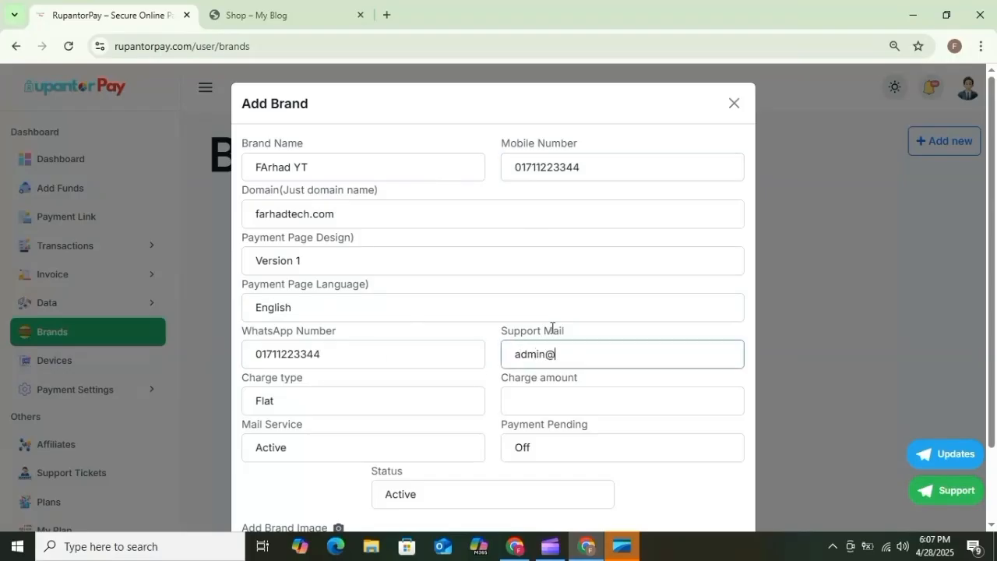
{"action": "scroll", "coordinate": [537, 336], "scroll_direction": "down", "scroll_amount": 2}
Keep charge type Flat, leave payment pending Off, and save the brand.
{"action": "left_click", "coordinate": [274, 307]}
{"action": "left_click", "coordinate": [562, 303]}
{"action": "left_click", "coordinate": [559, 302]}
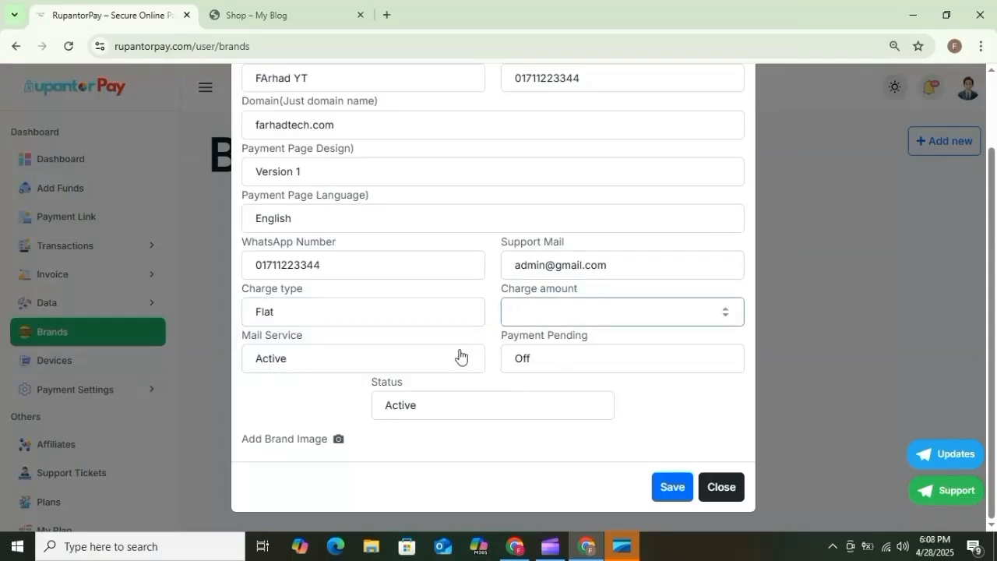
{"action": "left_click", "coordinate": [566, 366]}
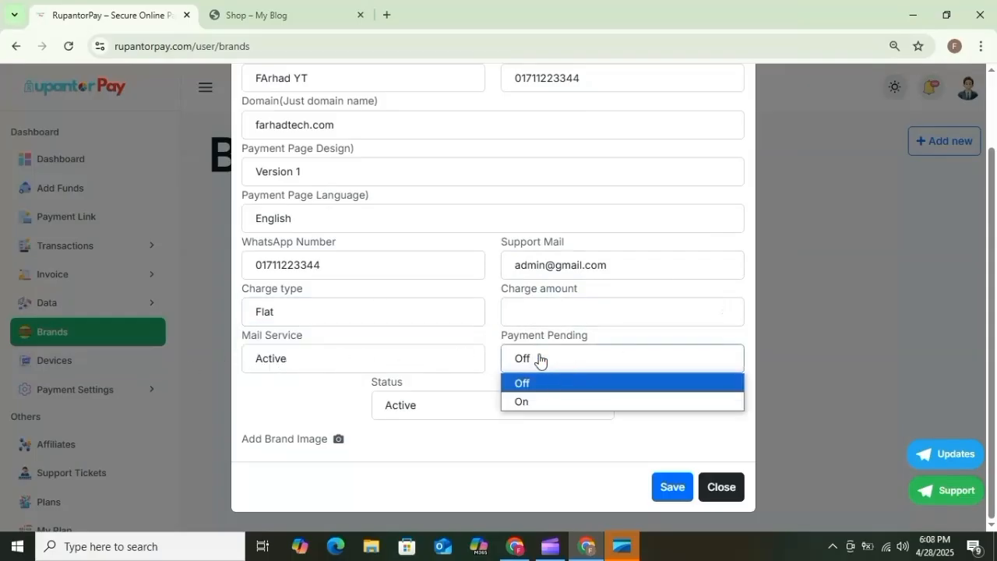
{"action": "left_click", "coordinate": [553, 401]}
{"action": "left_click", "coordinate": [550, 366]}
{"action": "left_click", "coordinate": [549, 383]}
{"action": "left_click", "coordinate": [688, 480]}
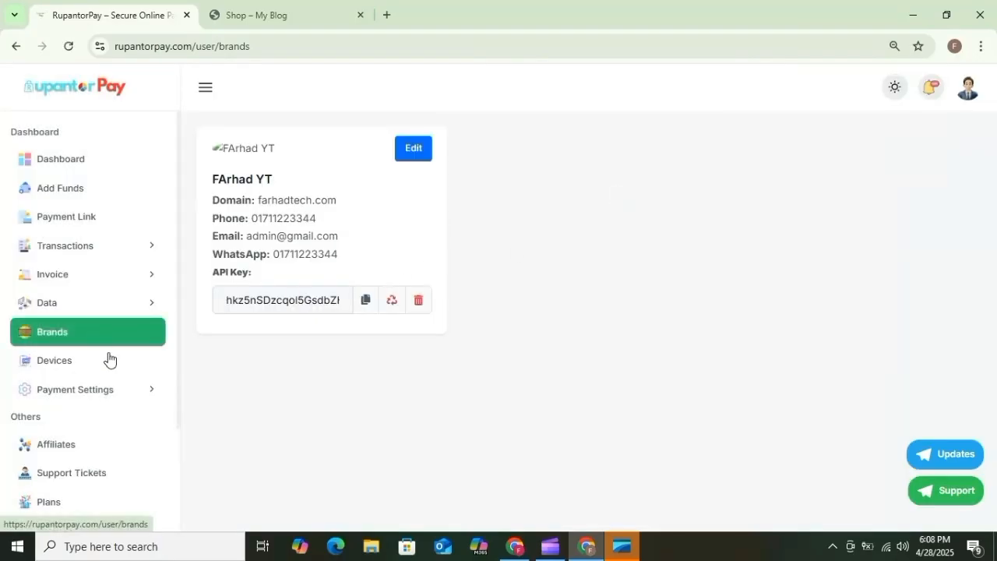
Switch on Personal bKash under Mobile Banking, paste the merchant's number, and save.
{"action": "left_click", "coordinate": [110, 392]}
{"action": "left_click", "coordinate": [108, 425]}
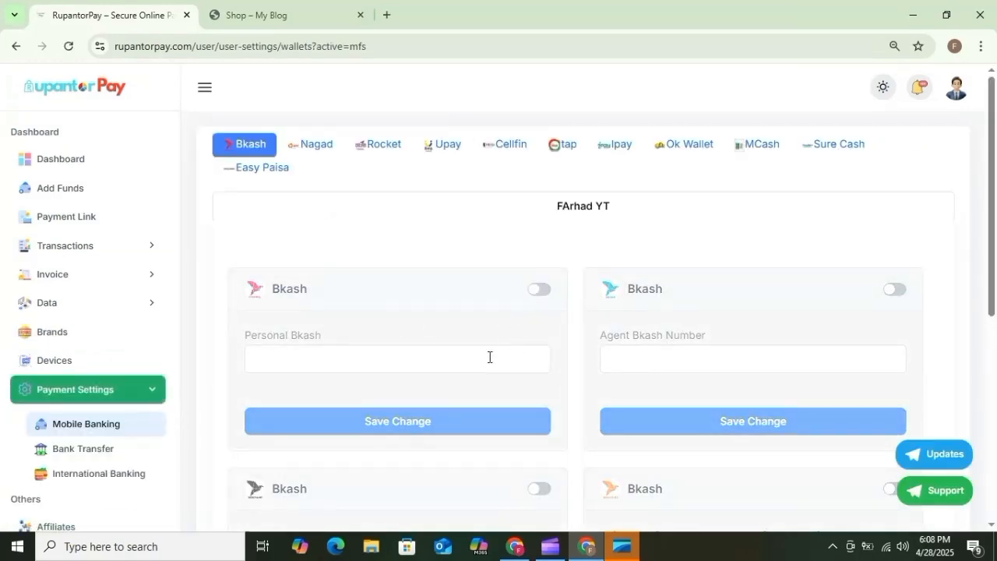
{"action": "scroll", "coordinate": [667, 286], "scroll_direction": "down", "scroll_amount": 2}
{"action": "scroll", "coordinate": [599, 244], "scroll_direction": "up", "scroll_amount": 1}
{"action": "left_click", "coordinate": [539, 217]}
{"action": "left_click", "coordinate": [396, 295]}
{"action": "key", "text": "ctrl+v"}
{"action": "left_click", "coordinate": [390, 352]}
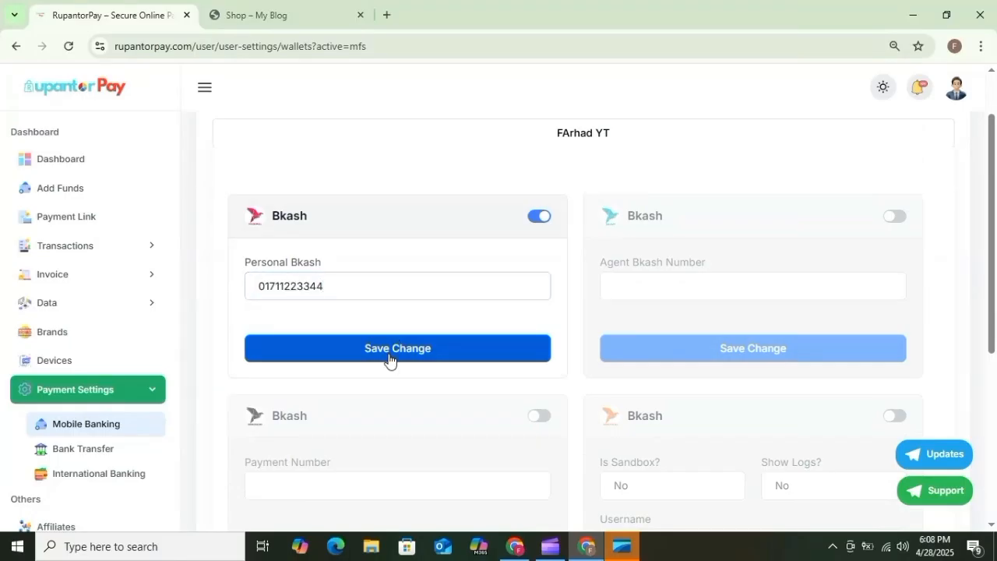
Look through the rest of the mobile banking wallets and the Nagad settings.
{"action": "scroll", "coordinate": [479, 443], "scroll_direction": "down", "scroll_amount": 4}
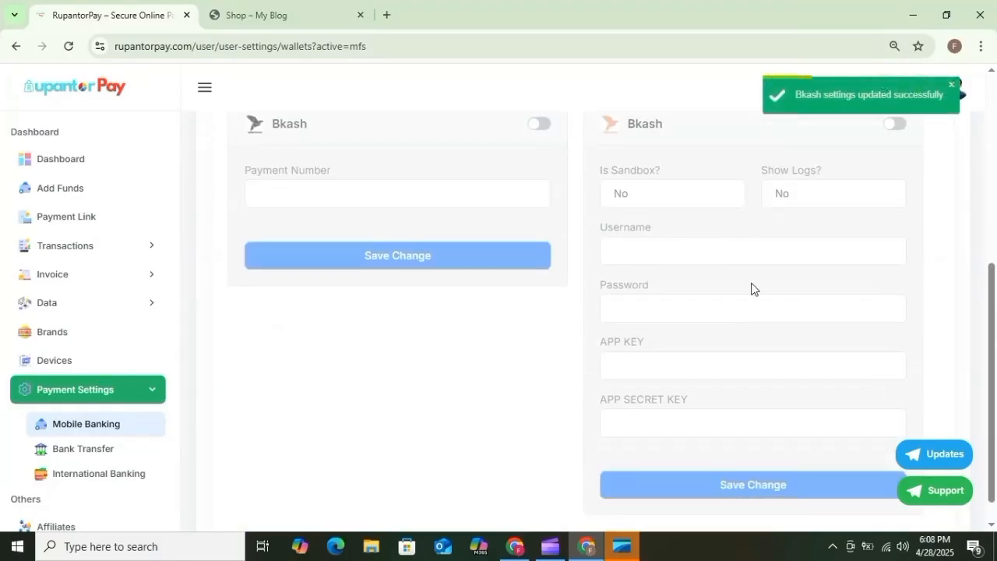
{"action": "scroll", "coordinate": [679, 312], "scroll_direction": "down", "scroll_amount": 2}
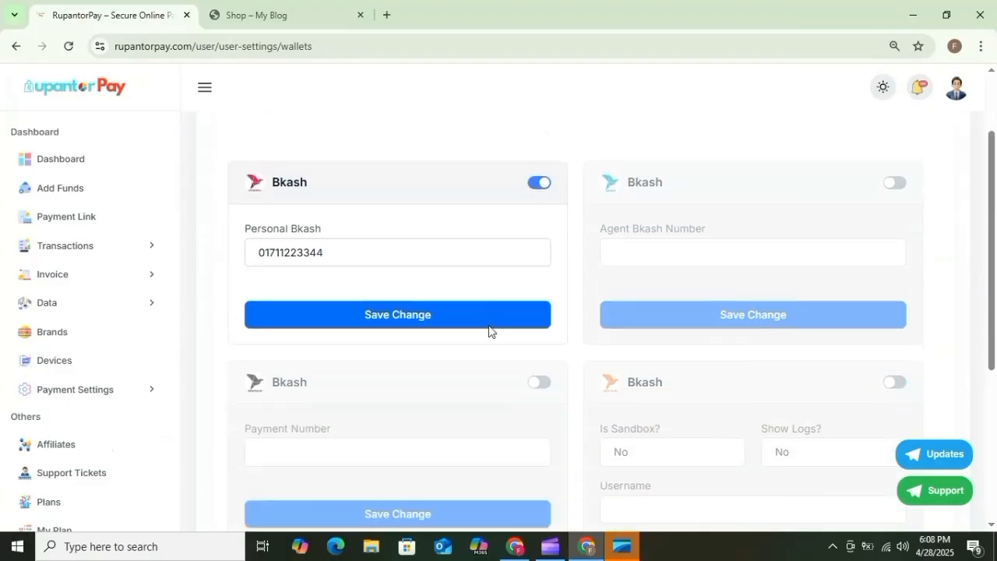
{"action": "scroll", "coordinate": [680, 330], "scroll_direction": "down", "scroll_amount": 2}
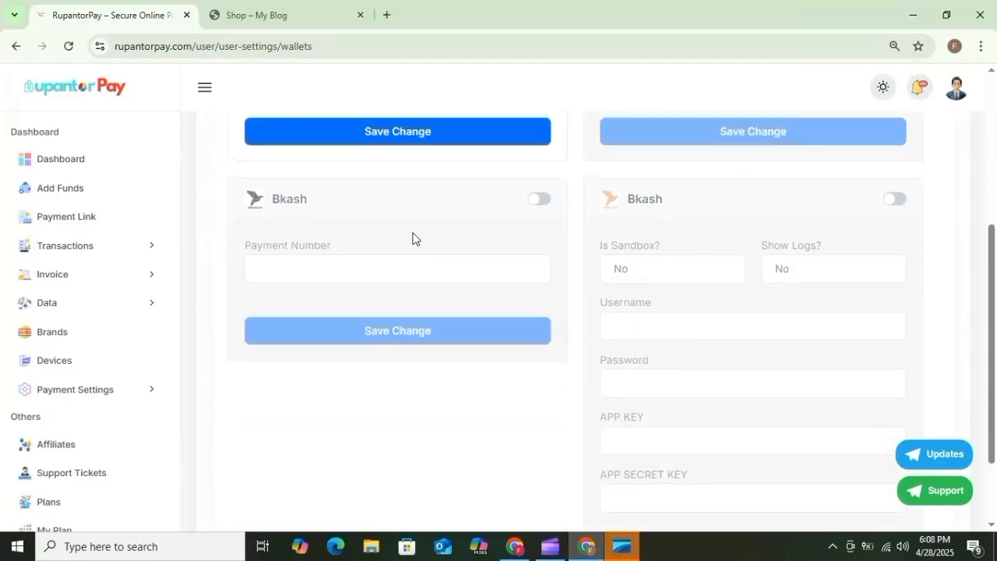
{"action": "scroll", "coordinate": [366, 202], "scroll_direction": "up", "scroll_amount": 4}
{"action": "left_click", "coordinate": [317, 145]}
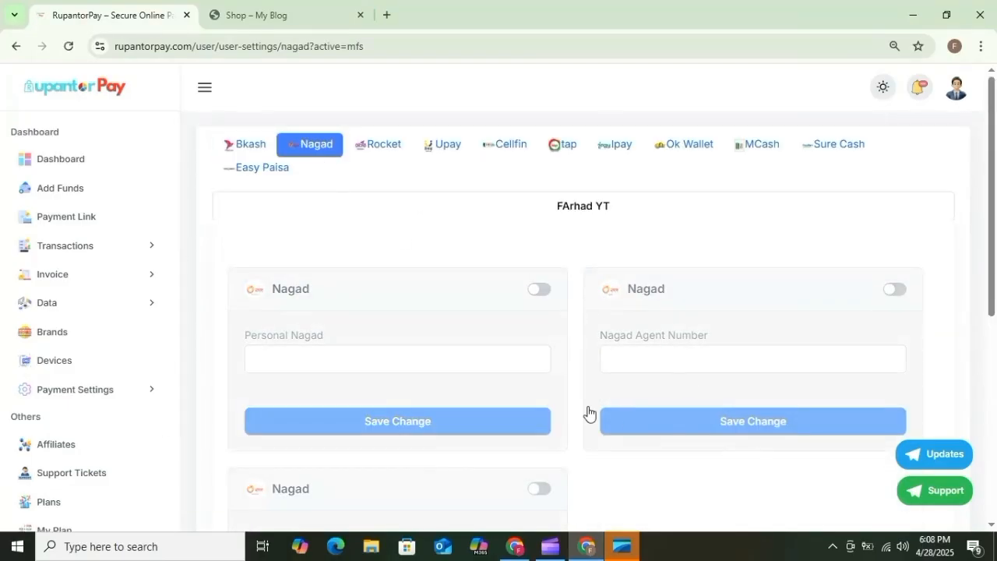
{"action": "scroll", "coordinate": [580, 328], "scroll_direction": "down", "scroll_amount": 4}
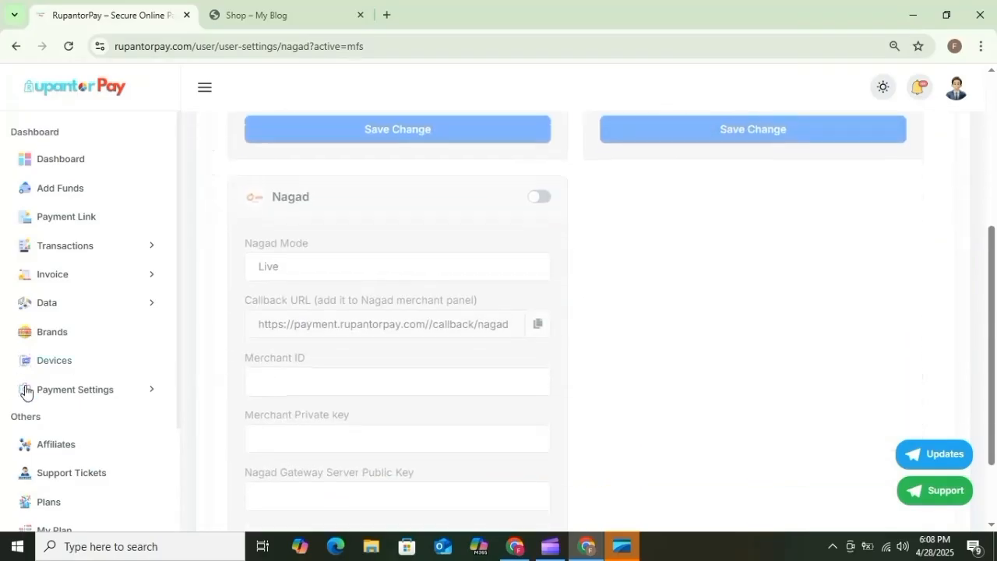
{"action": "scroll", "coordinate": [24, 390], "scroll_direction": "down", "scroll_amount": 2}
Browse the Bank Transfer and International Banking payment settings.
{"action": "left_click", "coordinate": [75, 257]}
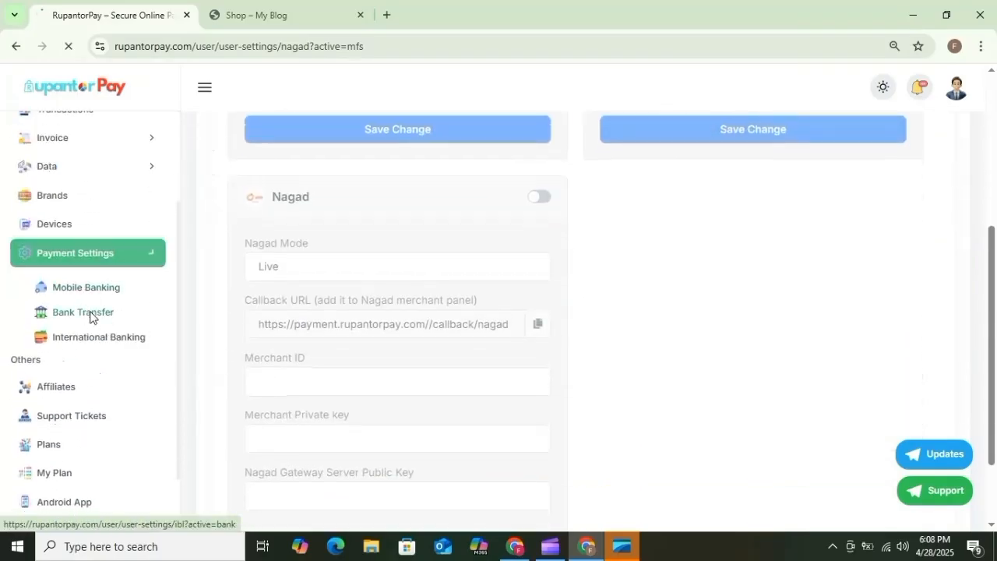
{"action": "left_click", "coordinate": [89, 312]}
{"action": "scroll", "coordinate": [63, 407], "scroll_direction": "down", "scroll_amount": 3}
{"action": "left_click", "coordinate": [98, 329]}
{"action": "scroll", "coordinate": [472, 329], "scroll_direction": "down", "scroll_amount": 1}
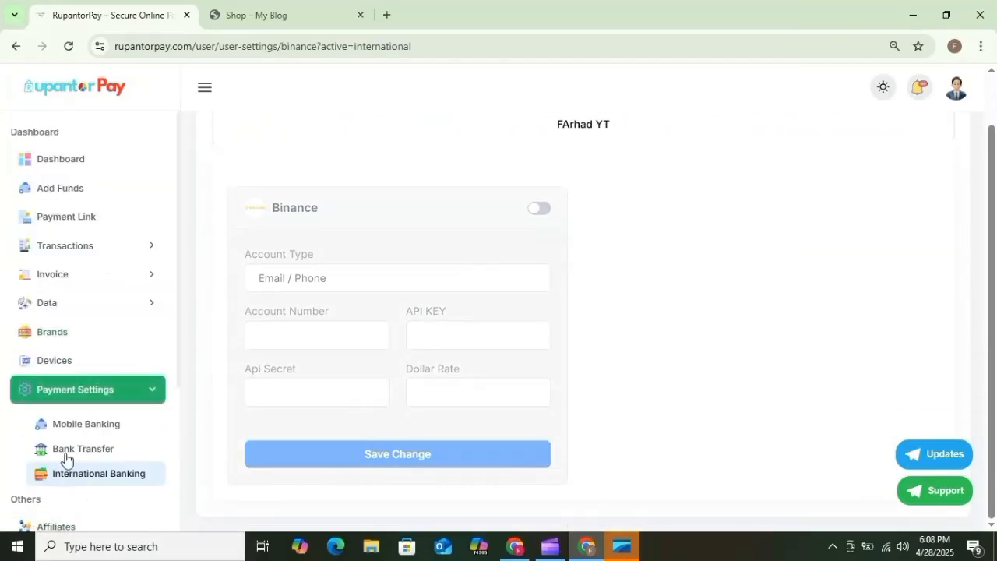
{"action": "scroll", "coordinate": [78, 428], "scroll_direction": "down", "scroll_amount": 3}
{"action": "scroll", "coordinate": [101, 374], "scroll_direction": "up", "scroll_amount": 1}
{"action": "scroll", "coordinate": [101, 347], "scroll_direction": "up", "scroll_amount": 2}
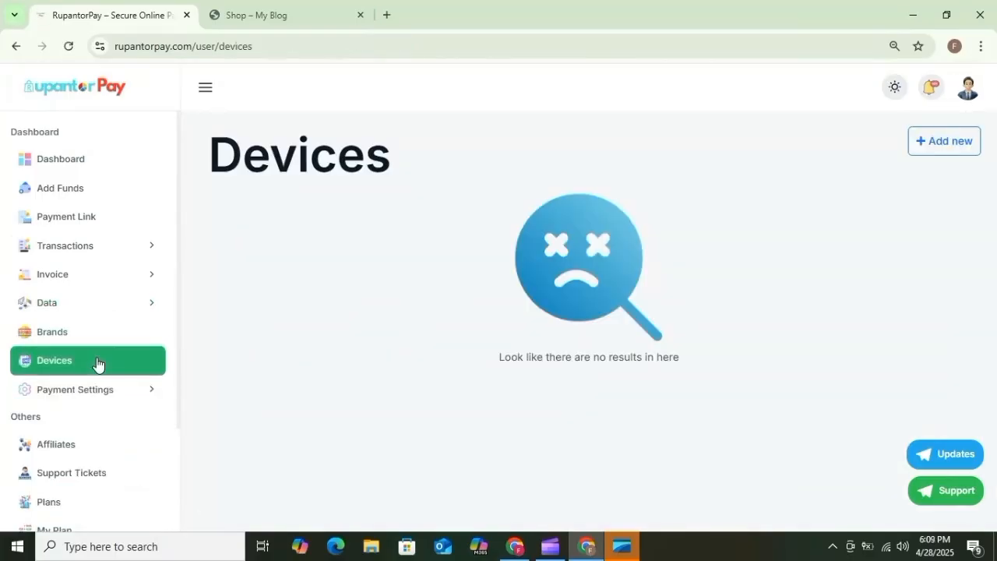
Download the RupantorPay Android app (app.apk) and check its progress.
{"action": "scroll", "coordinate": [107, 399], "scroll_direction": "down", "scroll_amount": 2}
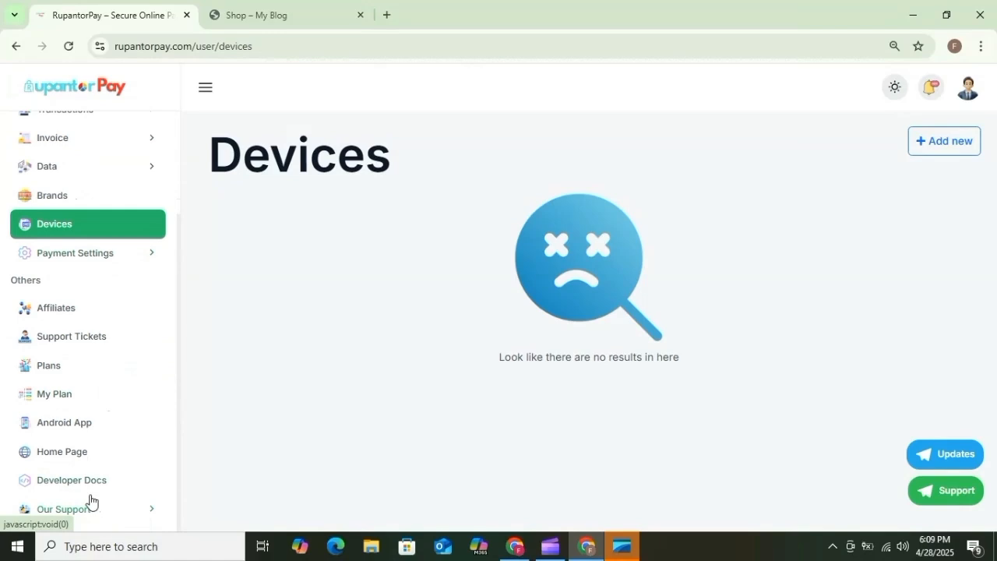
{"action": "left_click", "coordinate": [81, 429]}
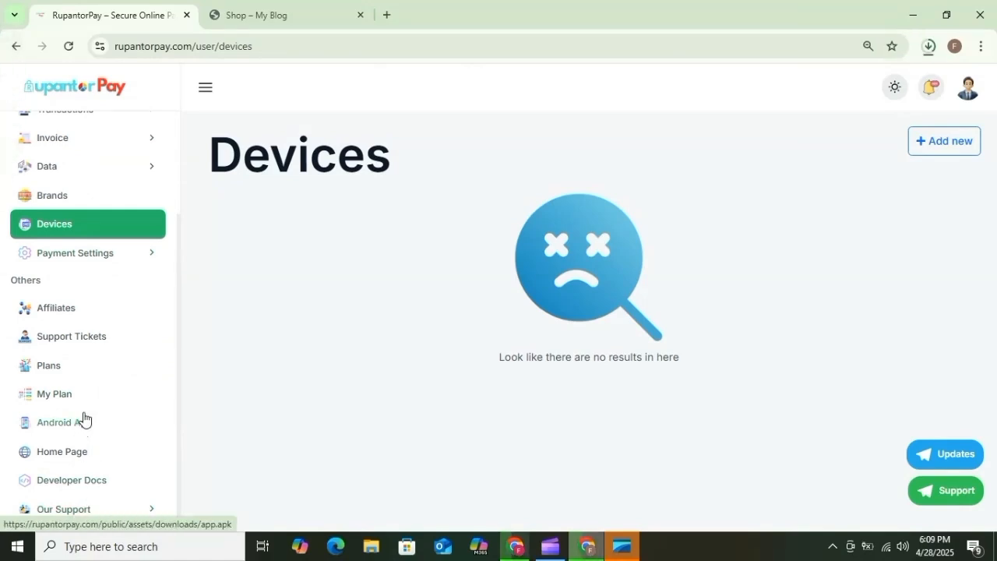
{"action": "left_click", "coordinate": [926, 48]}
{"action": "left_click", "coordinate": [888, 110]}
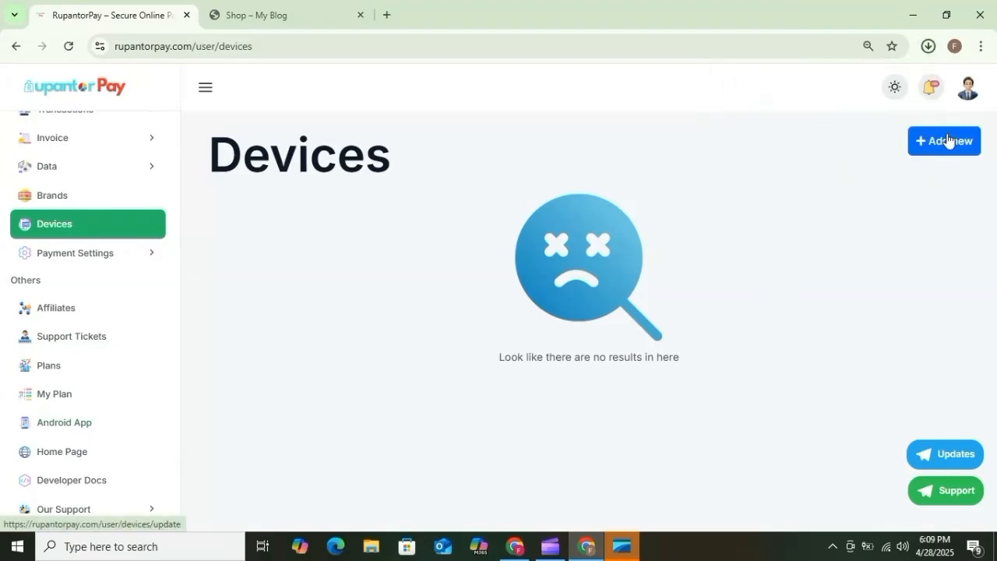
Add a new device named "1" on the Devices page and save it.
{"action": "left_click", "coordinate": [945, 141]}
{"action": "left_click", "coordinate": [407, 167]}
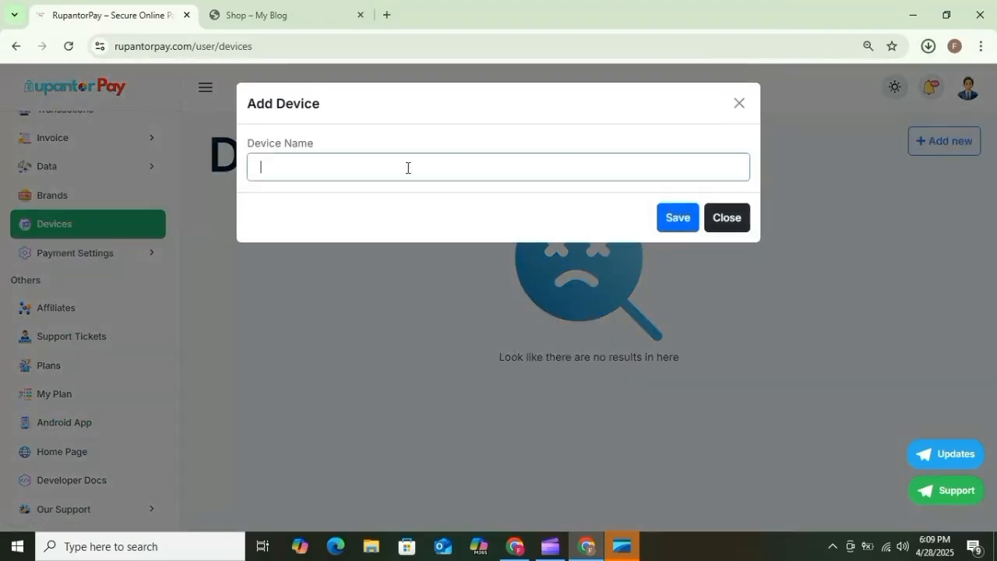
{"action": "left_click", "coordinate": [666, 220]}
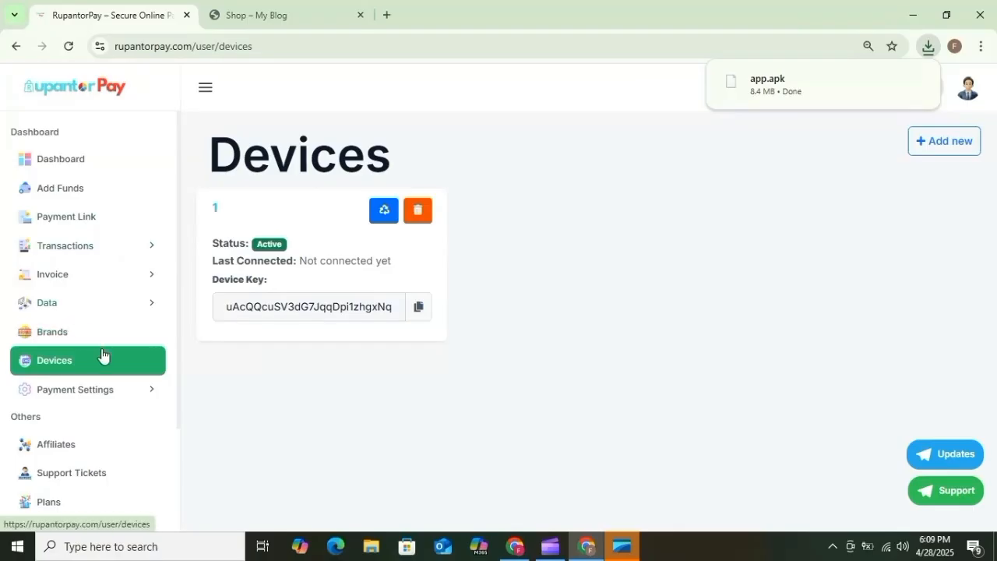
Open Developer Docs in a new tab, dismiss the announcement, and go to Integrations.
{"action": "scroll", "coordinate": [86, 335], "scroll_direction": "down", "scroll_amount": 2}
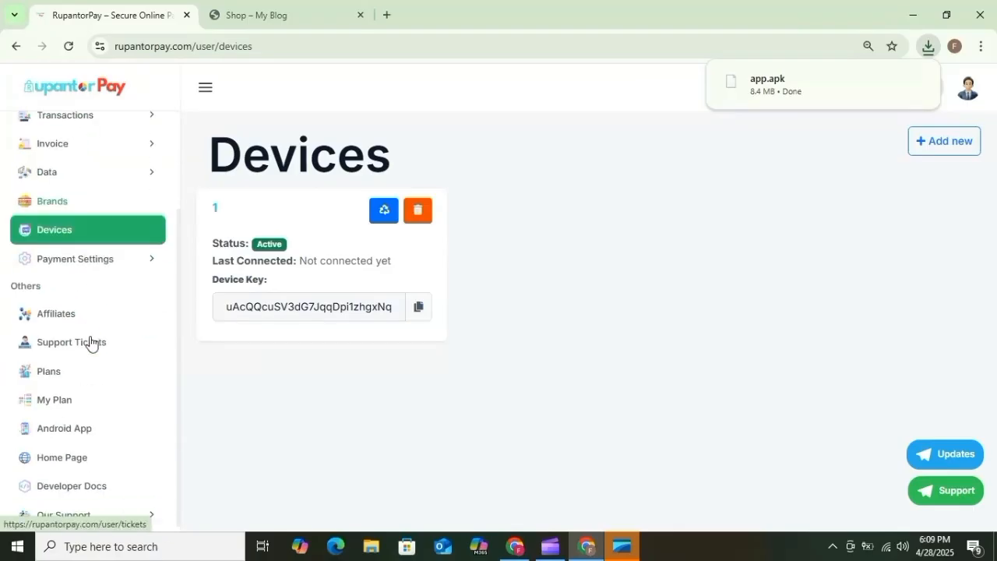
{"action": "right_click", "coordinate": [84, 479]}
{"action": "left_click", "coordinate": [152, 318]}
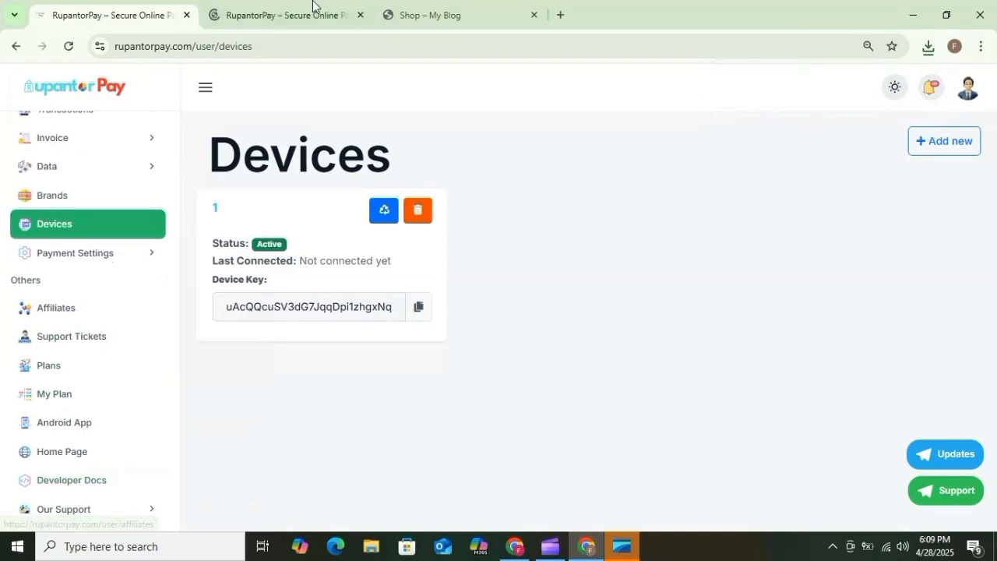
{"action": "left_click", "coordinate": [314, 14]}
{"action": "left_click", "coordinate": [644, 104]}
{"action": "scroll", "coordinate": [483, 327], "scroll_direction": "down", "scroll_amount": 5}
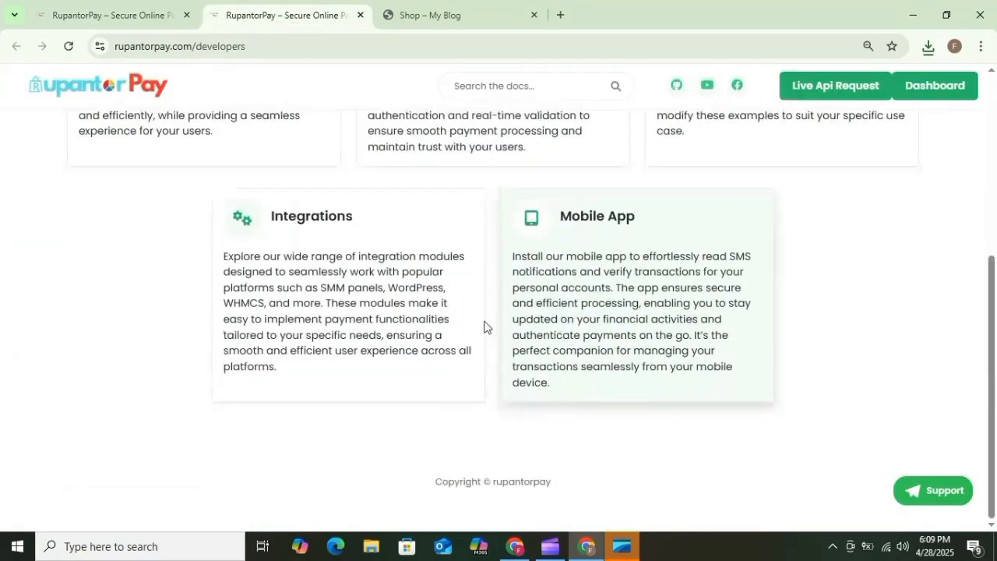
{"action": "left_click", "coordinate": [340, 262]}
Read the WordPress Module install steps, noting the rupantorPay plugin search term.
{"action": "left_click_drag", "start_coordinate": [301, 216], "coordinate": [412, 218]}
{"action": "scroll", "coordinate": [356, 303], "scroll_direction": "down", "scroll_amount": 1}
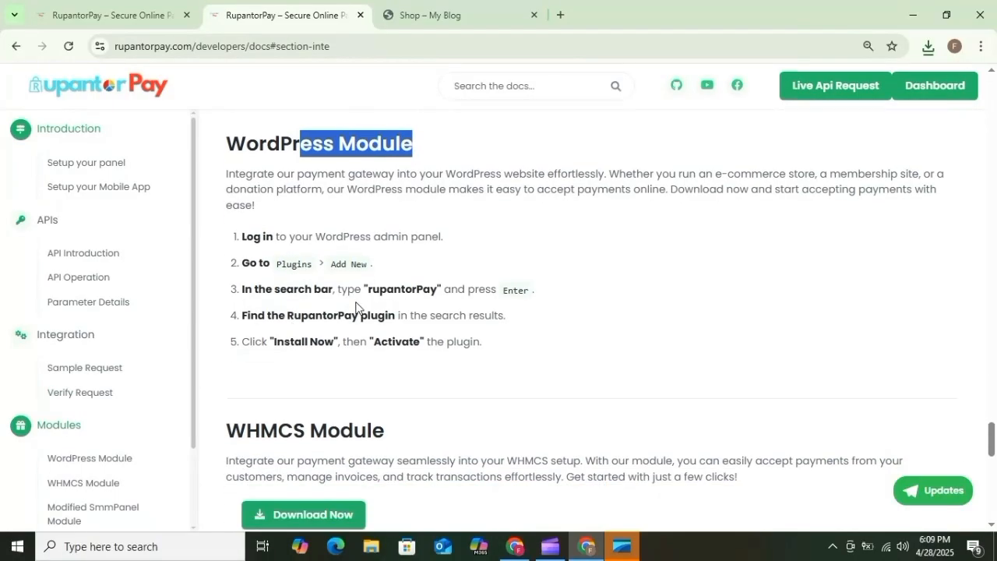
{"action": "left_click_drag", "start_coordinate": [370, 290], "coordinate": [425, 292]}
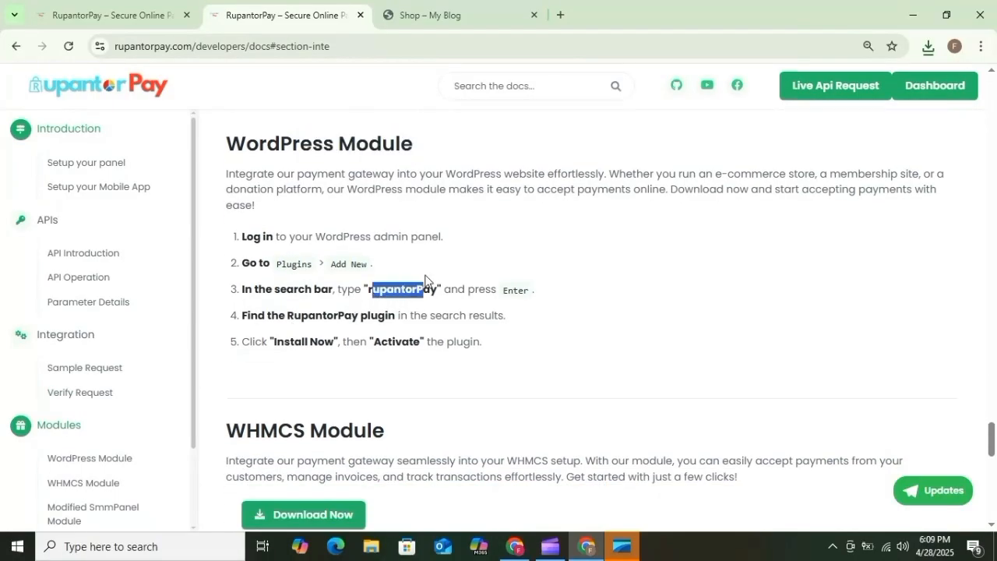
{"action": "scroll", "coordinate": [425, 280], "scroll_direction": "down", "scroll_amount": 2}
{"action": "left_click_drag", "start_coordinate": [294, 285], "coordinate": [369, 282]}
{"action": "scroll", "coordinate": [349, 359], "scroll_direction": "down", "scroll_amount": 2}
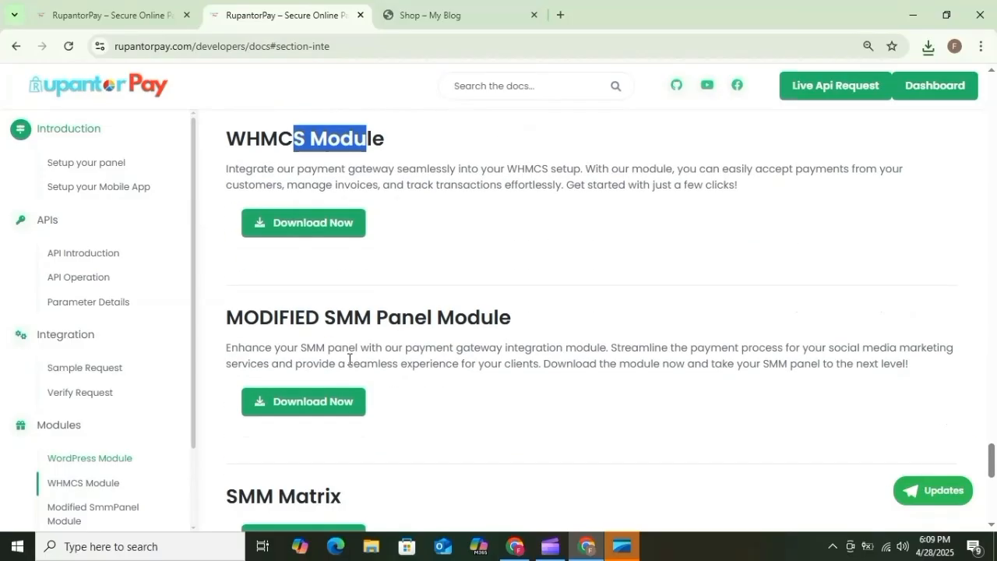
{"action": "scroll", "coordinate": [348, 359], "scroll_direction": "down", "scroll_amount": 2}
{"action": "scroll", "coordinate": [402, 398], "scroll_direction": "down", "scroll_amount": 4}
{"action": "scroll", "coordinate": [342, 321], "scroll_direction": "up", "scroll_amount": 6}
{"action": "scroll", "coordinate": [342, 321], "scroll_direction": "up", "scroll_amount": 3}
In WordPress admin, search Add Plugin for rupantorPay to confirm it is already active.
{"action": "left_click", "coordinate": [514, 546]}
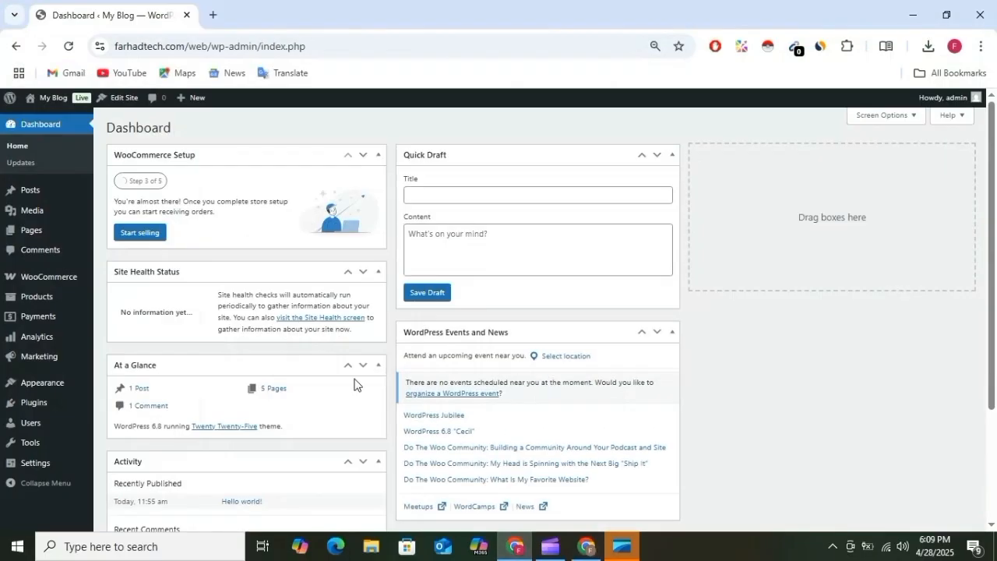
{"action": "mouse_move", "coordinate": [35, 407]}
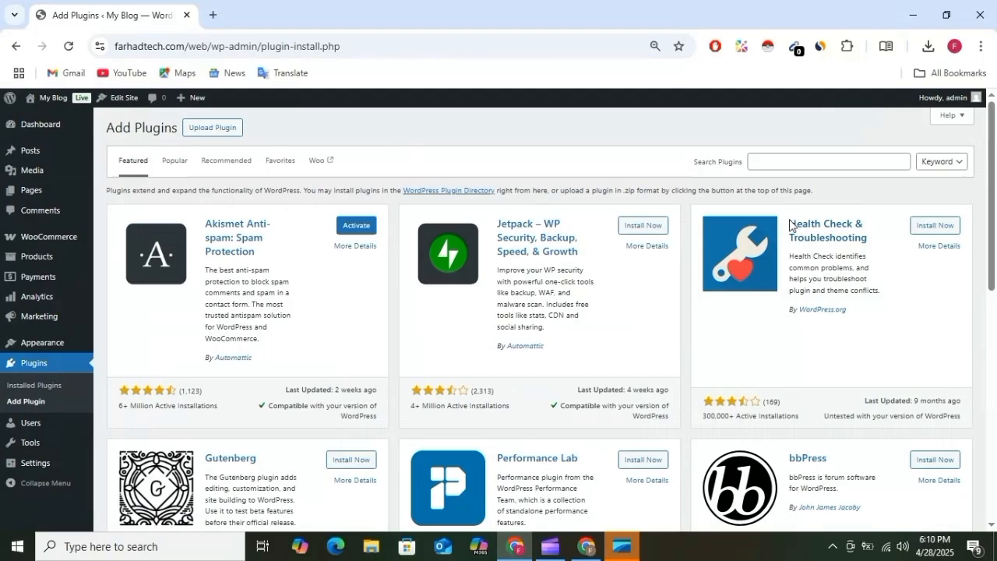
{"action": "left_click", "coordinate": [825, 163]}
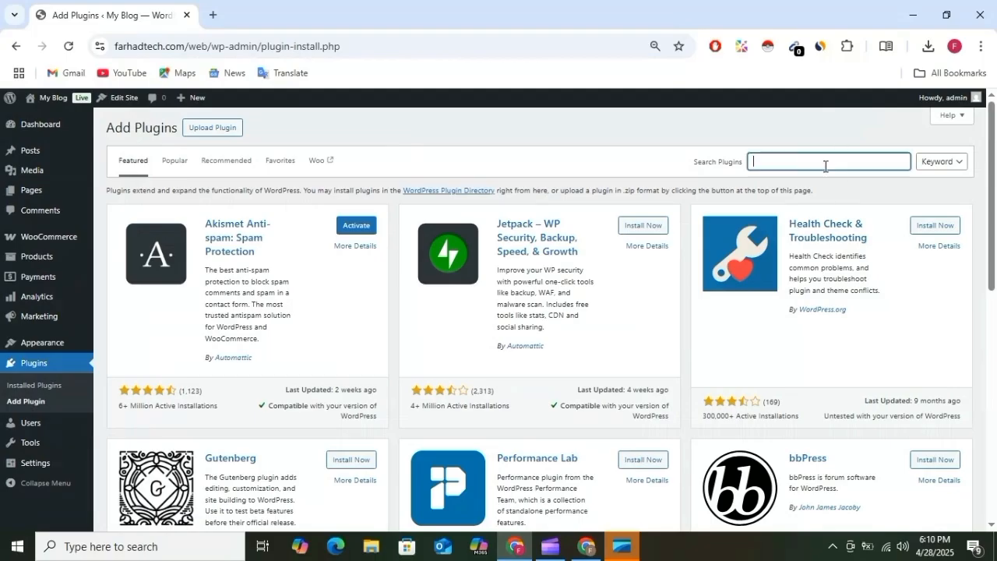
{"action": "left_click", "coordinate": [837, 199]}
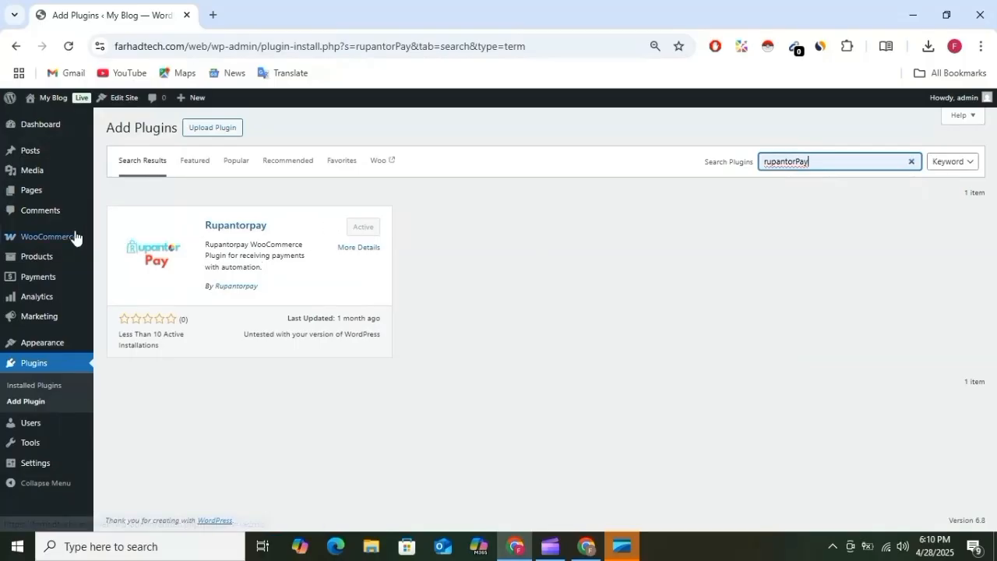
Open WooCommerce Settings, then return to the RupantorPay docs window.
{"action": "mouse_move", "coordinate": [75, 236]}
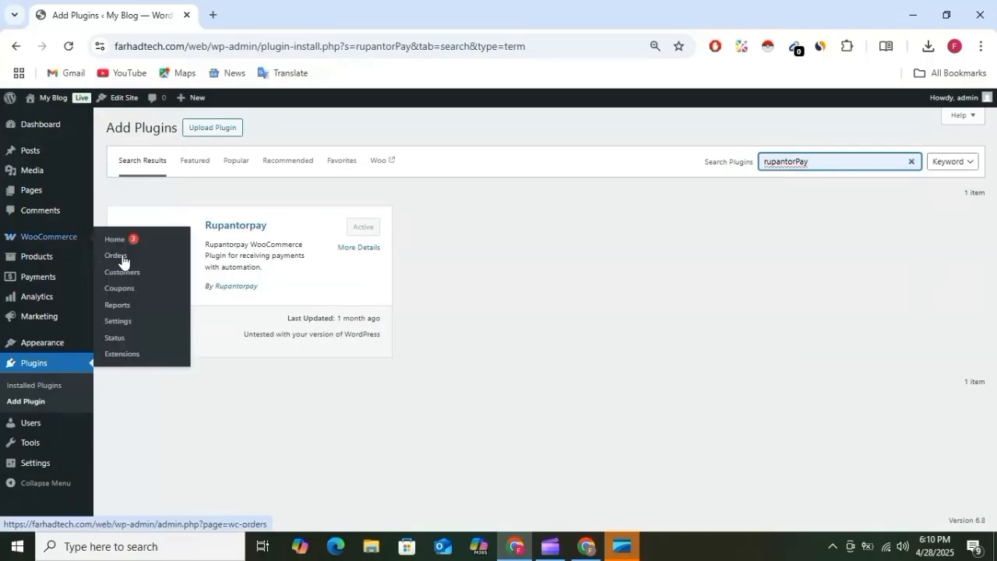
{"action": "left_click", "coordinate": [130, 322]}
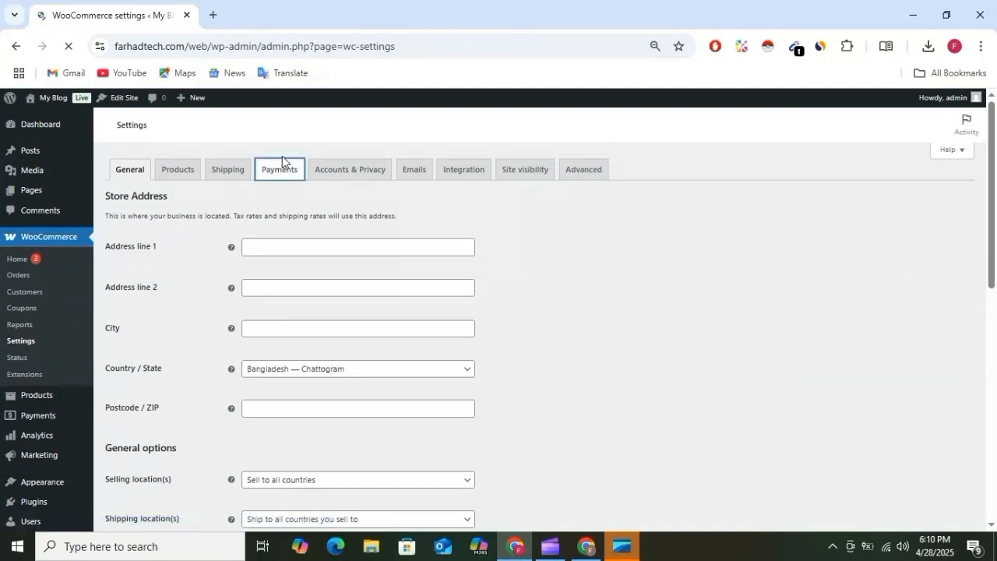
{"action": "left_click", "coordinate": [586, 546]}
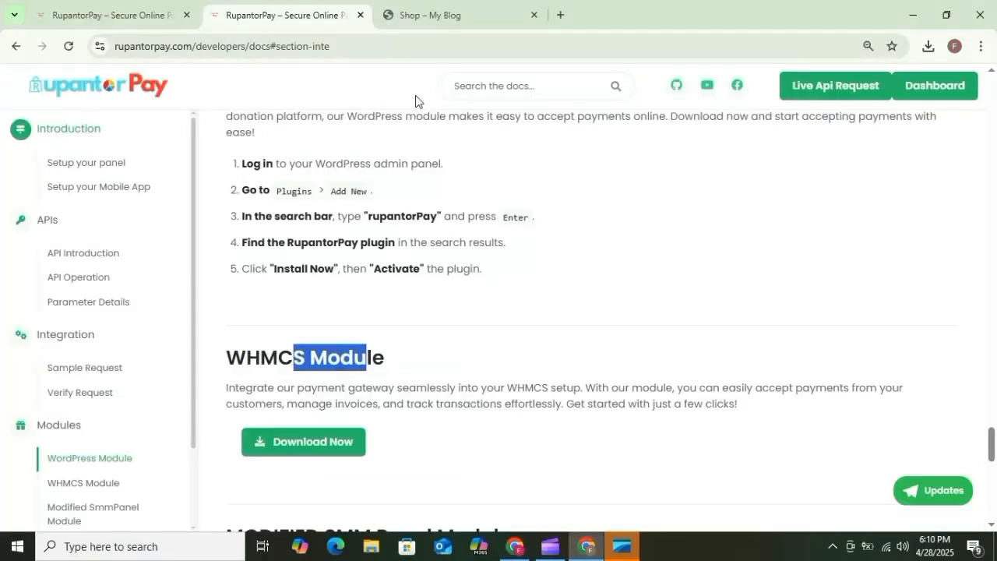
Add the hand fan from the store's Shop page to the cart.
{"action": "left_click", "coordinate": [101, 14]}
{"action": "left_click", "coordinate": [417, 6]}
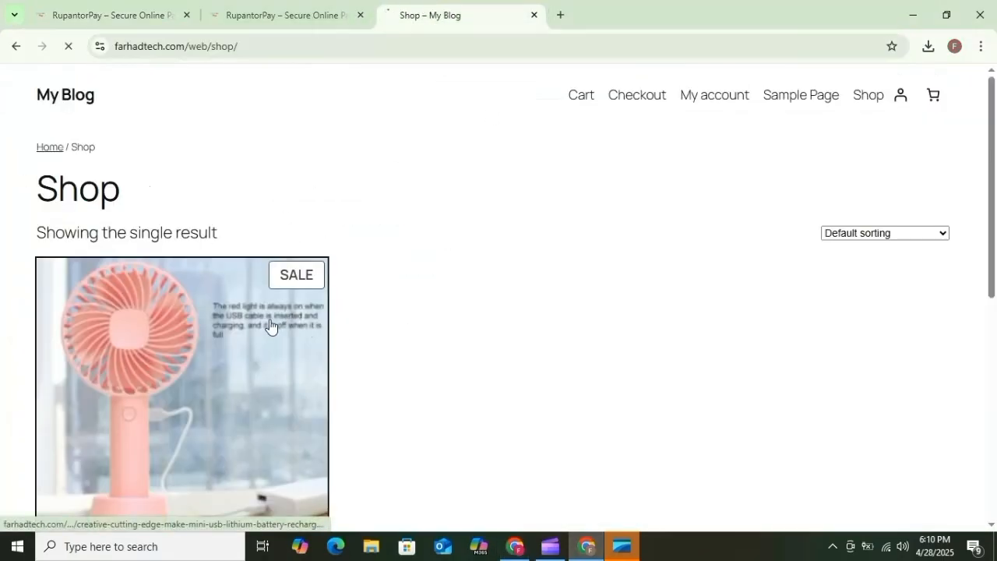
{"action": "scroll", "coordinate": [269, 327], "scroll_direction": "down", "scroll_amount": 2}
{"action": "left_click", "coordinate": [254, 226]}
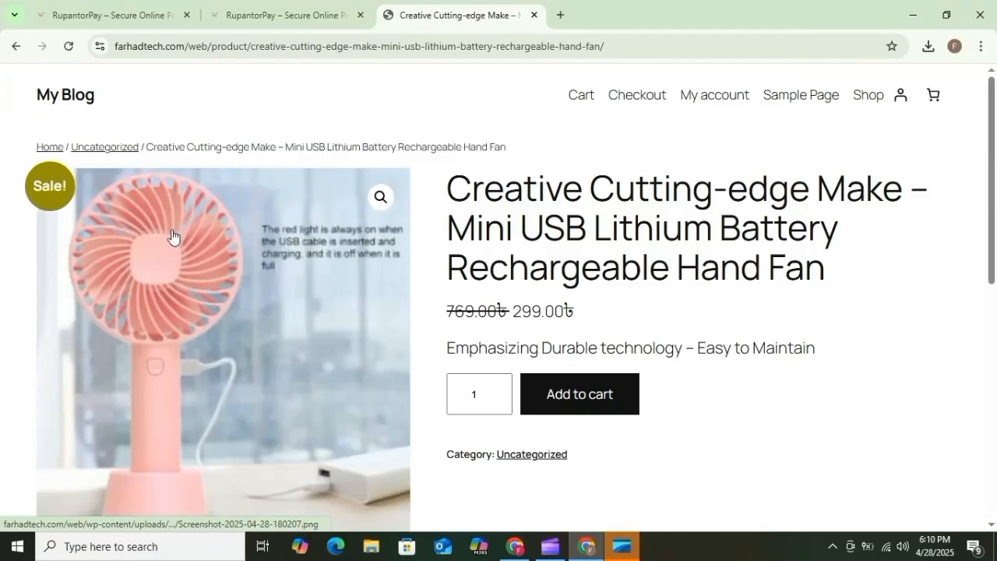
{"action": "left_click", "coordinate": [634, 405]}
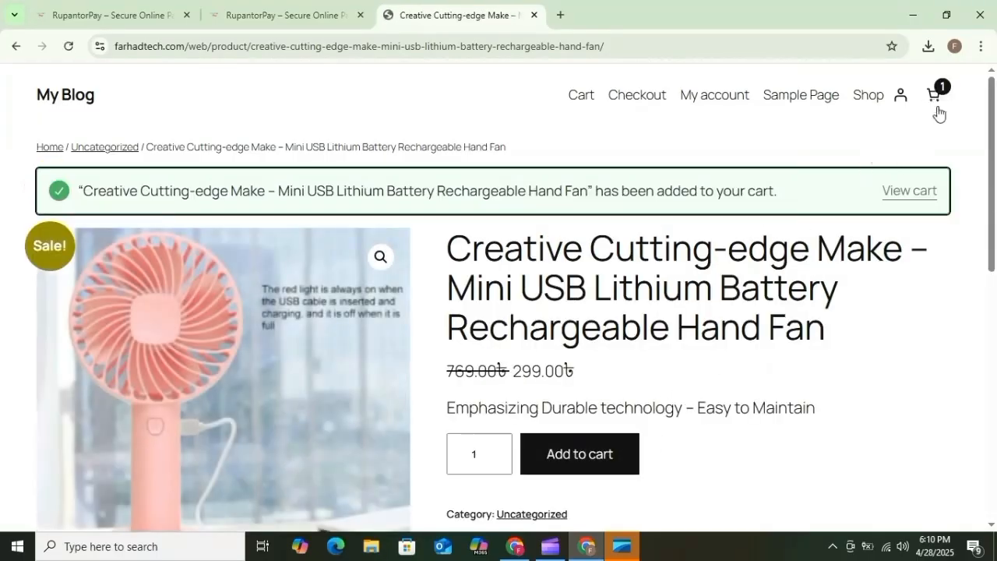
Proceed from the cart to checkout, see no payment methods, and return to WooCommerce Payments settings.
{"action": "left_click", "coordinate": [928, 191]}
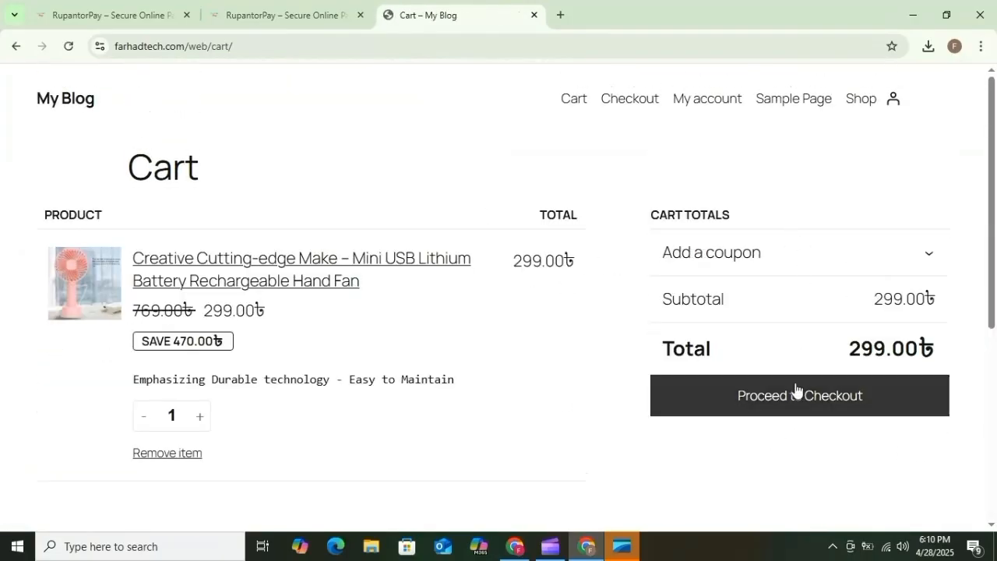
{"action": "left_click", "coordinate": [796, 391]}
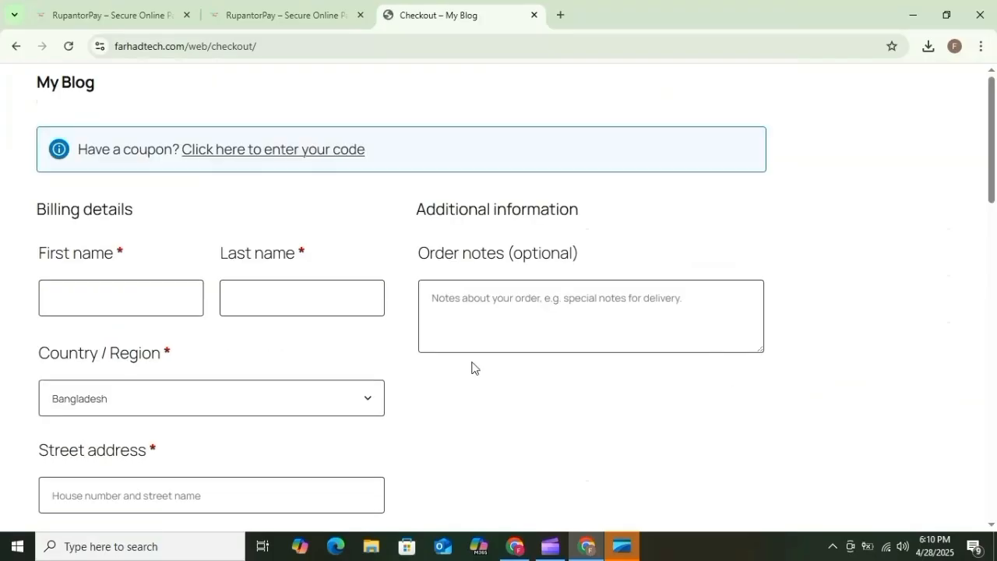
{"action": "scroll", "coordinate": [392, 294], "scroll_direction": "down", "scroll_amount": 10}
{"action": "scroll", "coordinate": [441, 325], "scroll_direction": "down", "scroll_amount": 2}
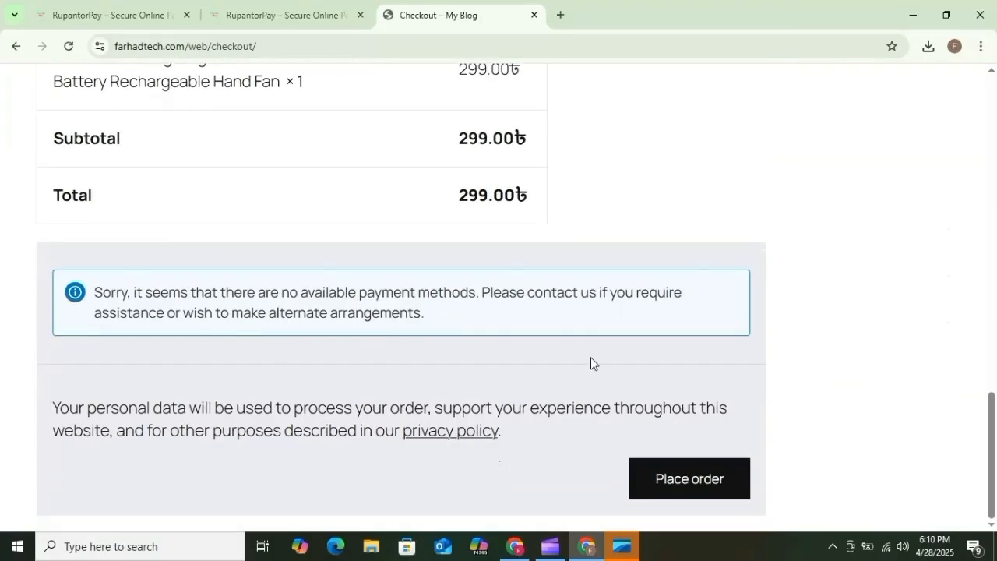
{"action": "scroll", "coordinate": [349, 292], "scroll_direction": "up", "scroll_amount": 15}
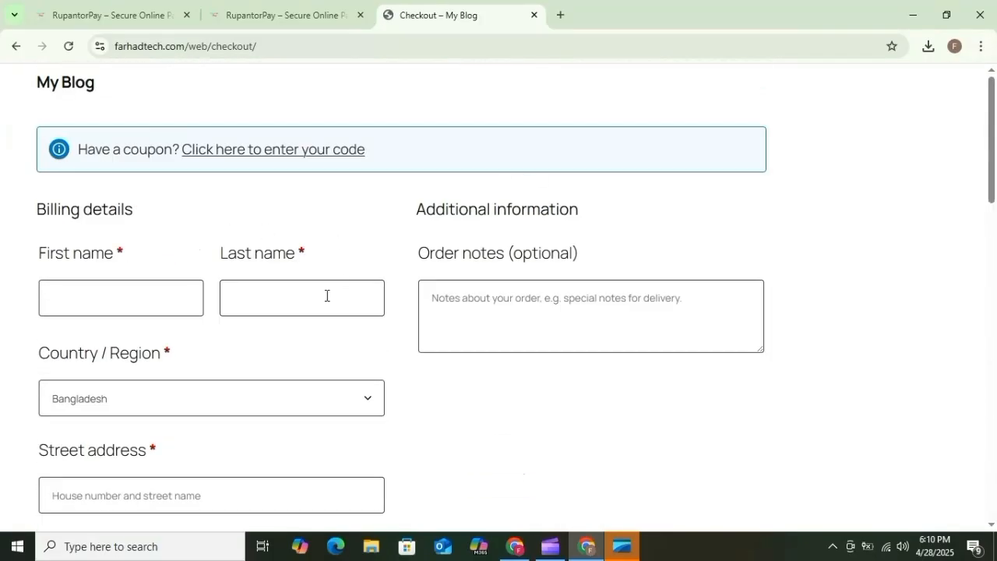
{"action": "left_click", "coordinate": [514, 546]}
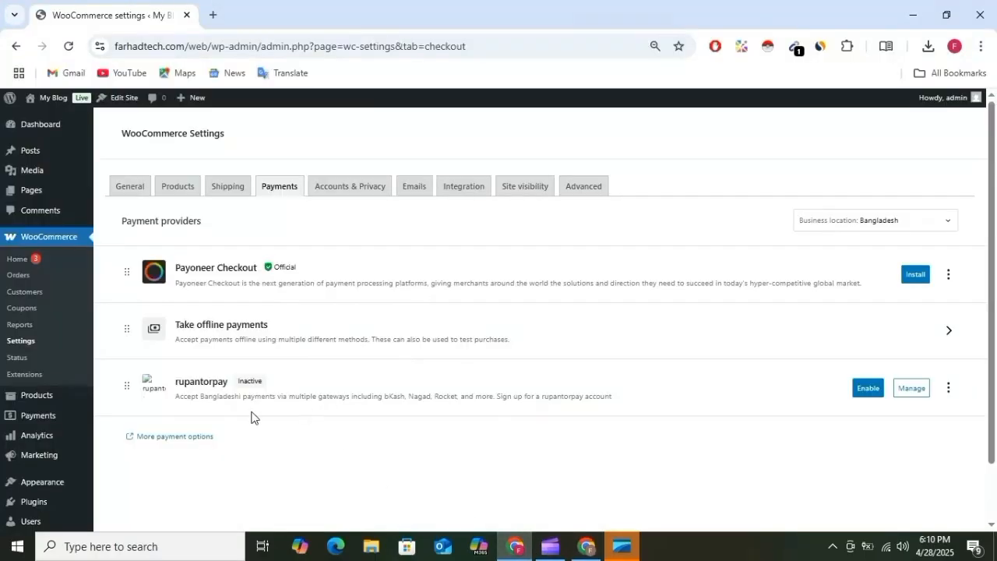
Enable the rupantorpay payment gateway in WooCommerce and open its settings.
{"action": "left_click_drag", "start_coordinate": [201, 381], "coordinate": [239, 381]}
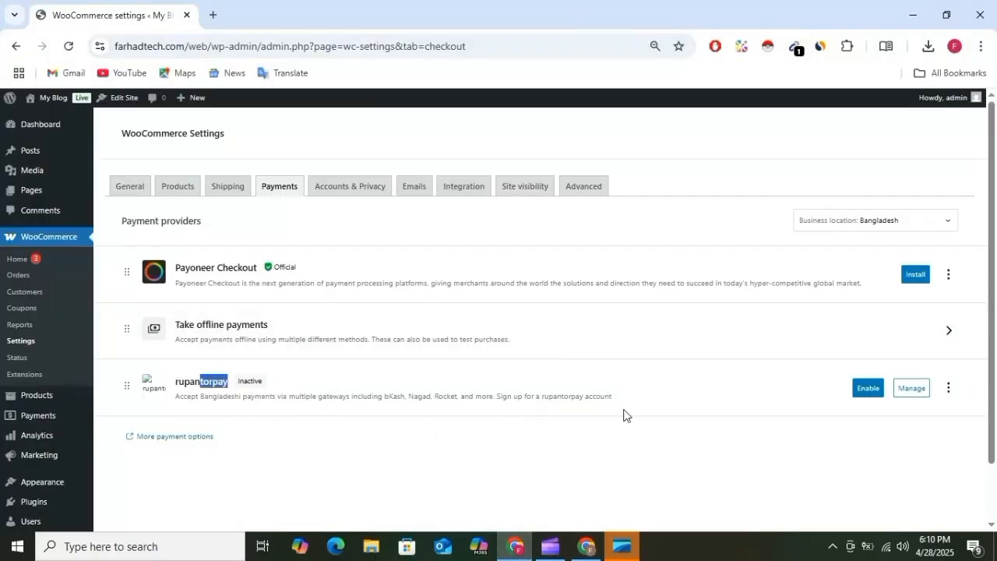
{"action": "left_click", "coordinate": [868, 388]}
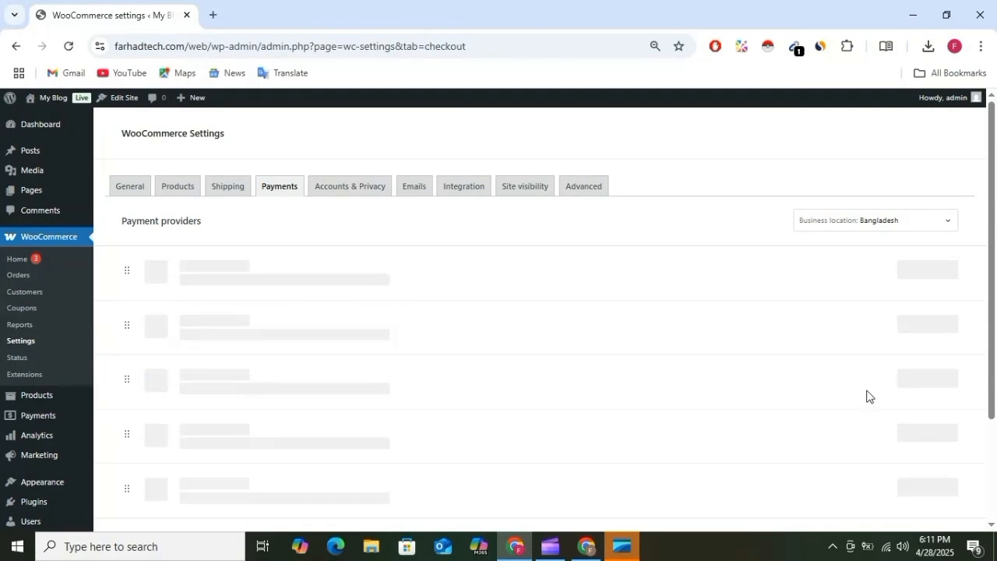
{"action": "left_click", "coordinate": [915, 388]}
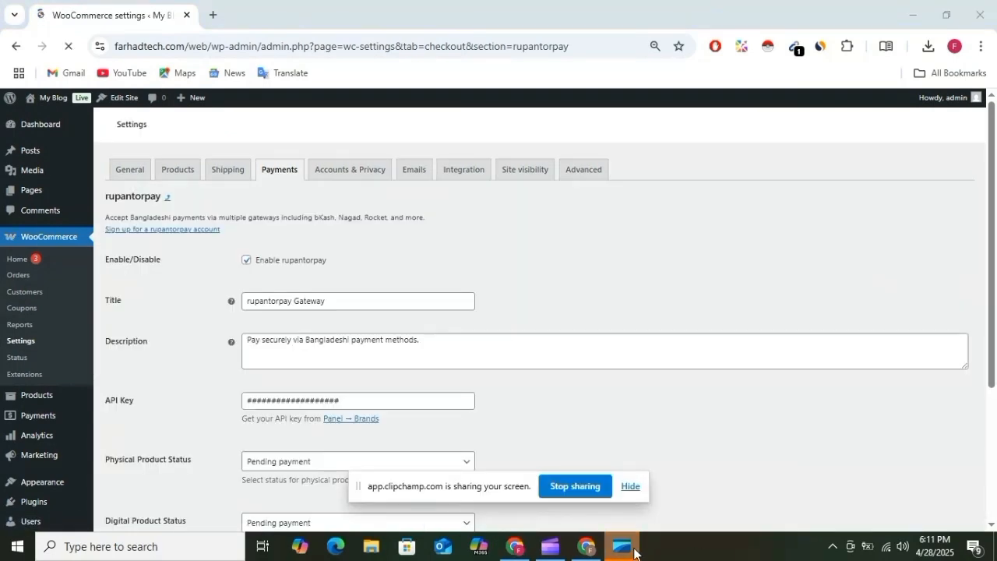
{"action": "left_click", "coordinate": [630, 488]}
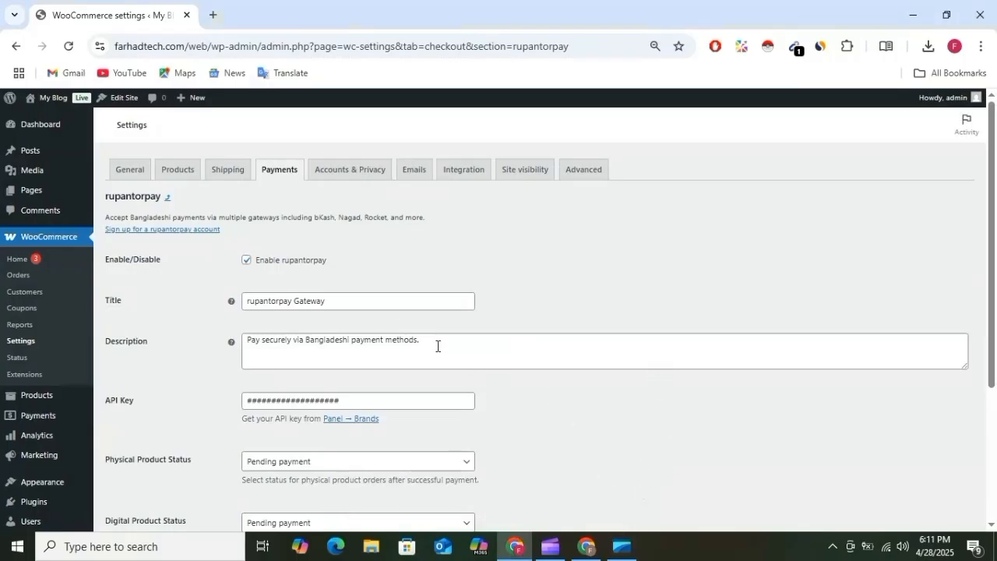
Clear the old value from the rupantorpay API Key field.
{"action": "scroll", "coordinate": [409, 313], "scroll_direction": "down", "scroll_amount": 1}
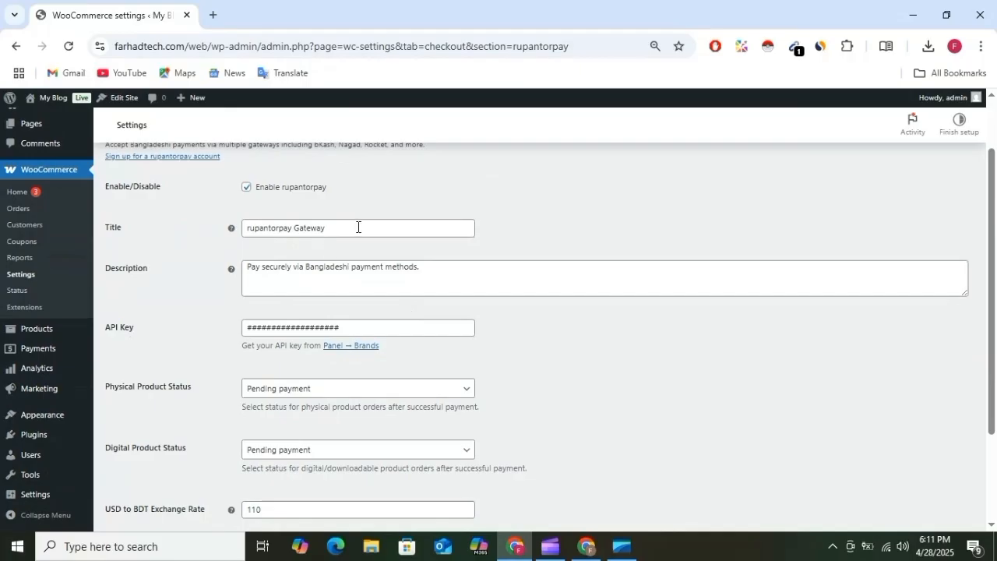
{"action": "left_click", "coordinate": [357, 226]}
{"action": "left_click", "coordinate": [363, 267]}
{"action": "left_click_drag", "start_coordinate": [358, 327], "coordinate": [246, 328]}
{"action": "key", "text": "BackSpace"}
Copy the brand's API key from the RupantorPay Brands list.
{"action": "left_click", "coordinate": [586, 546]}
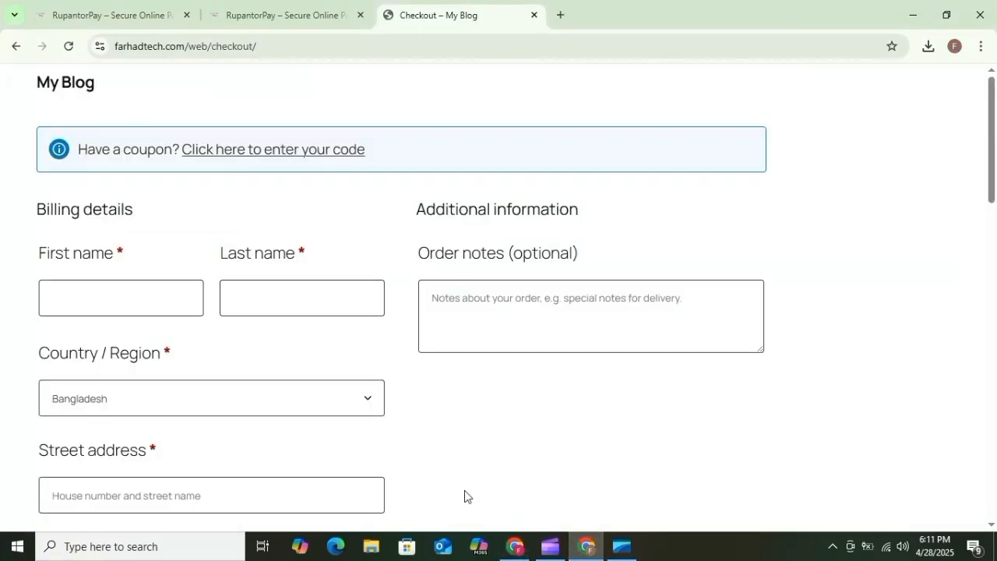
{"action": "left_click", "coordinate": [251, 14]}
{"action": "left_click", "coordinate": [125, 16]}
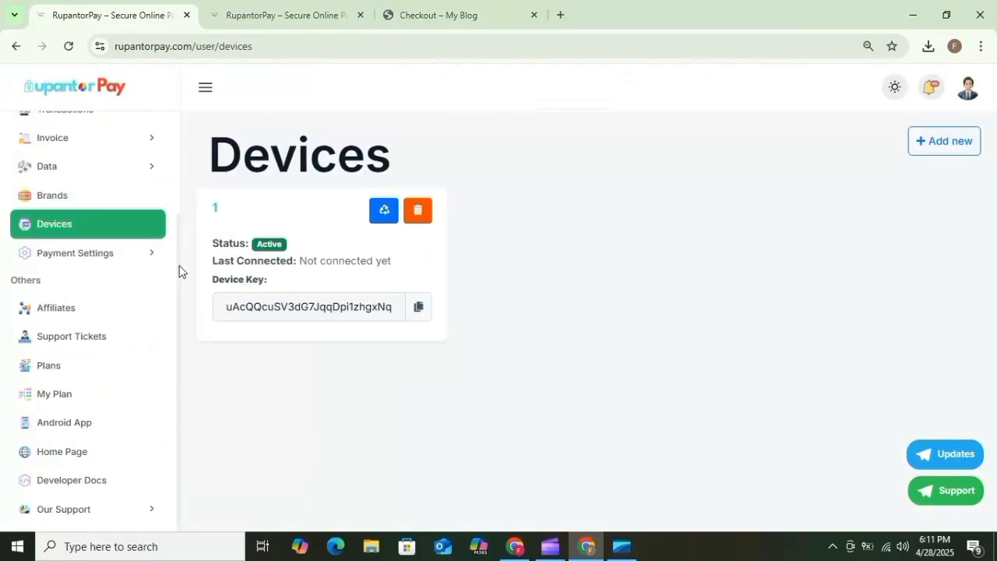
{"action": "left_click", "coordinate": [67, 200]}
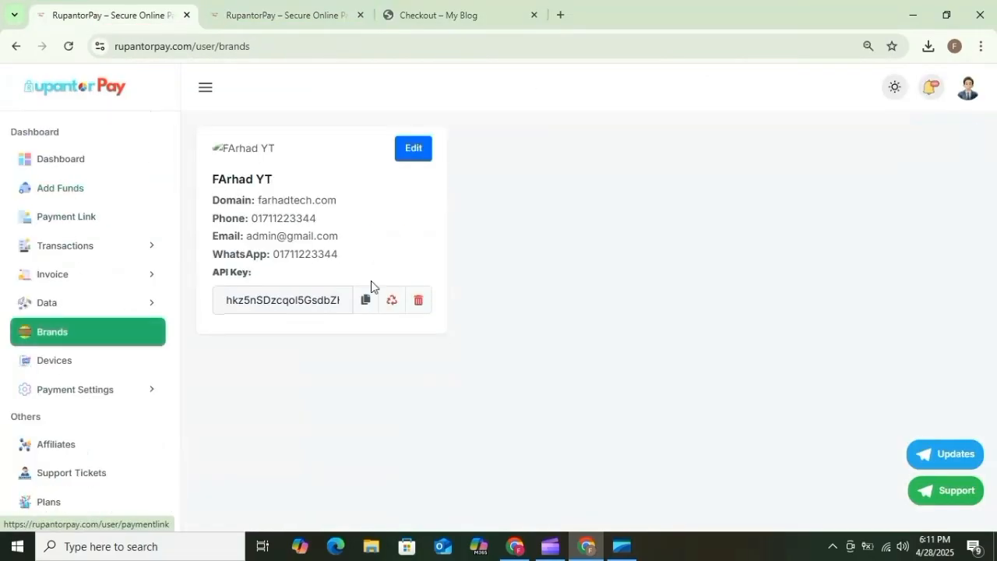
{"action": "left_click", "coordinate": [365, 300]}
Paste the copied brand API key into the rupantorpay API Key field.
{"action": "left_click", "coordinate": [514, 545]}
{"action": "left_click", "coordinate": [275, 328]}
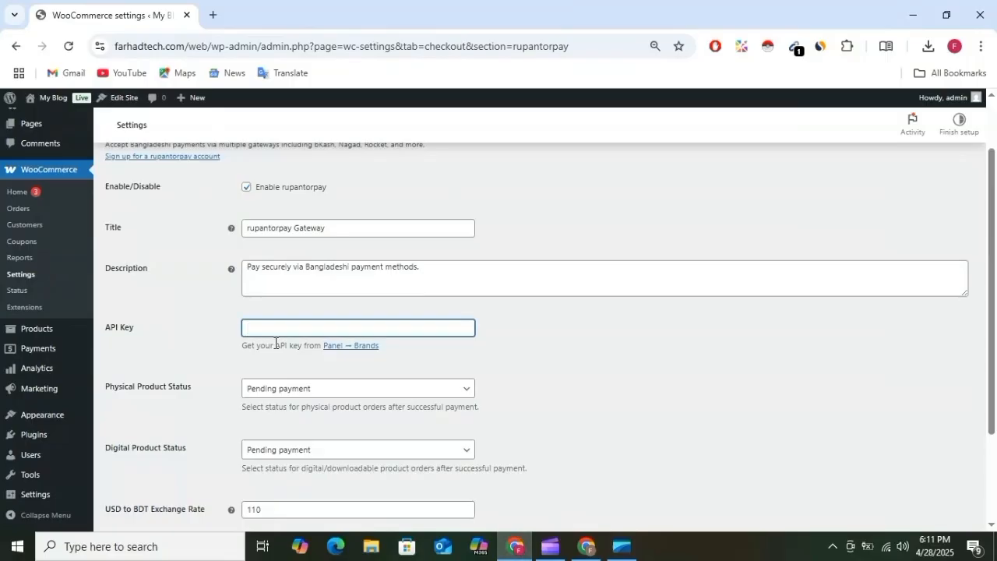
{"action": "key", "text": "ctrl+v"}
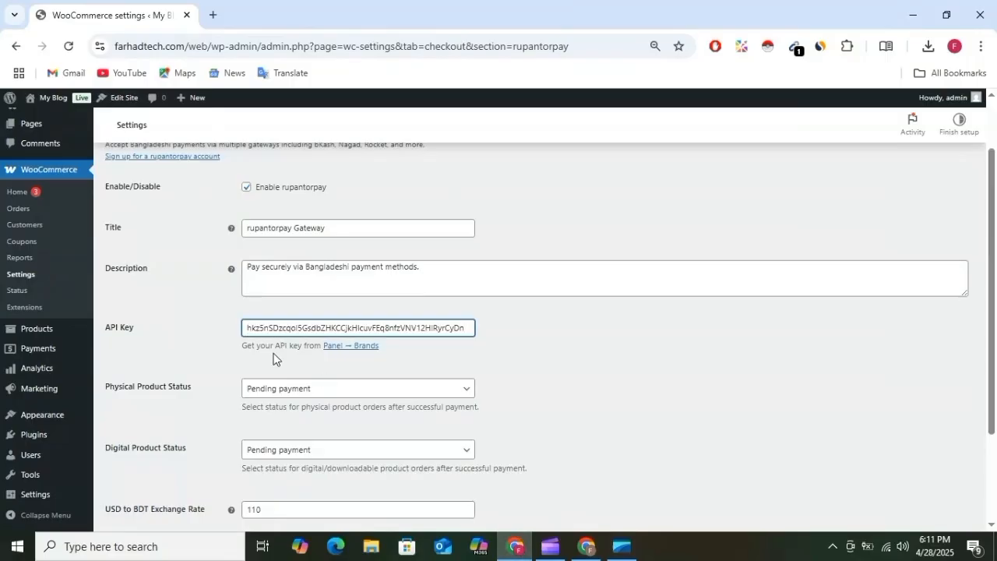
{"action": "left_click_drag", "start_coordinate": [284, 329], "coordinate": [215, 343]}
{"action": "left_click", "coordinate": [162, 351]}
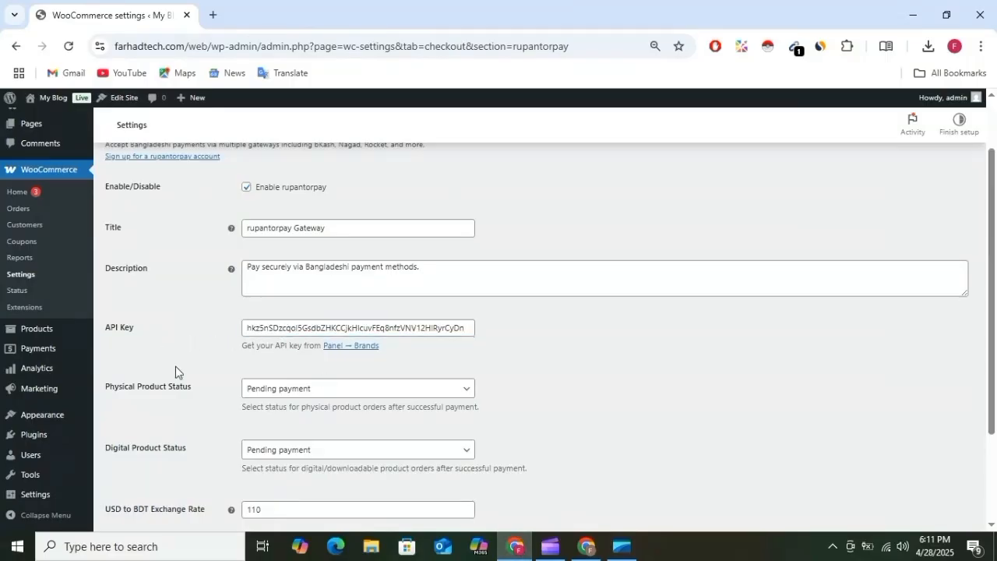
{"action": "scroll", "coordinate": [118, 304], "scroll_direction": "down", "scroll_amount": 2}
{"action": "left_click_drag", "start_coordinate": [123, 265], "coordinate": [245, 267]}
Confirm Physical and Digital Product Status both stay on Pending payment.
{"action": "left_click", "coordinate": [282, 267]}
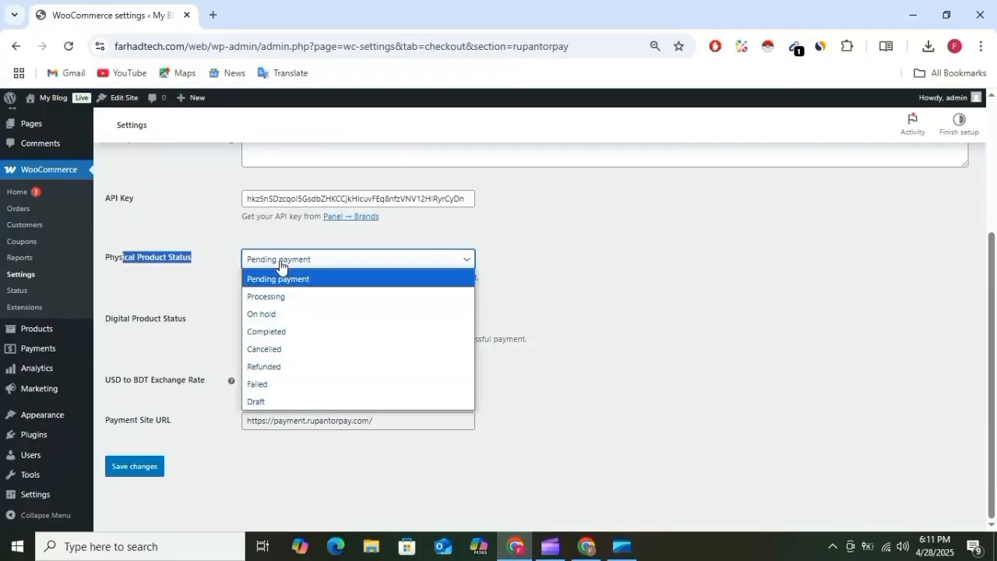
{"action": "left_click", "coordinate": [183, 292]}
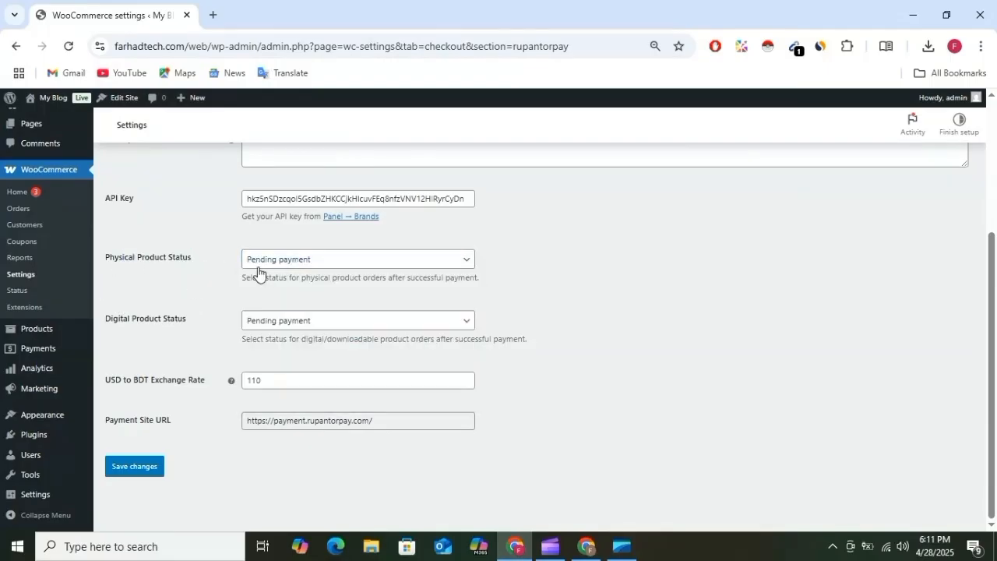
{"action": "left_click", "coordinate": [327, 265]}
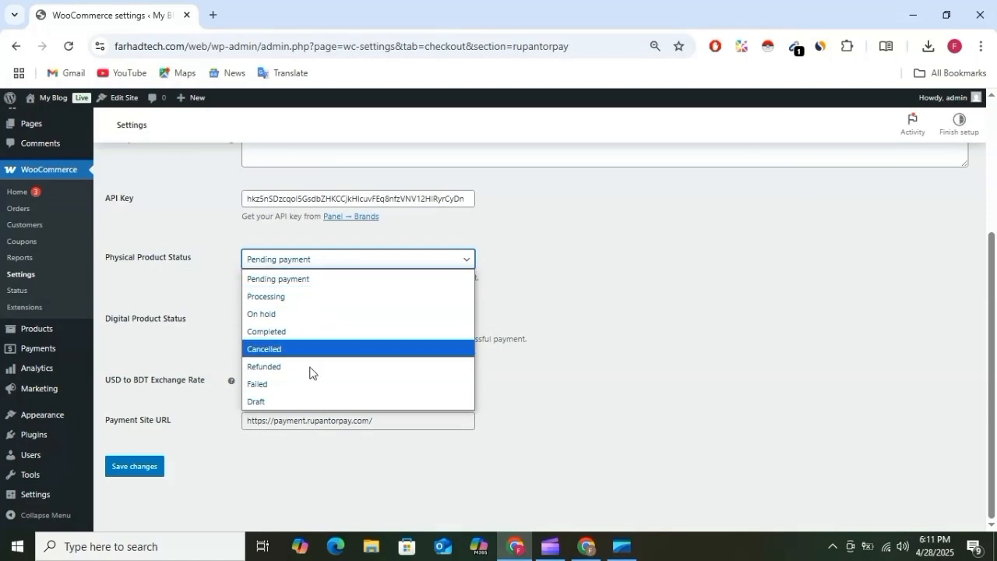
{"action": "left_click", "coordinate": [603, 290]}
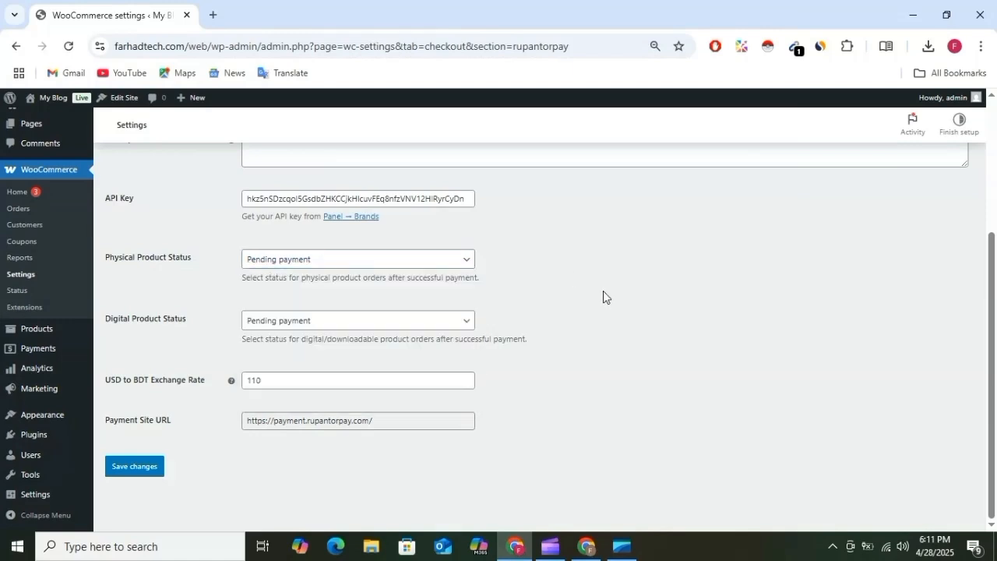
{"action": "left_click", "coordinate": [290, 320]}
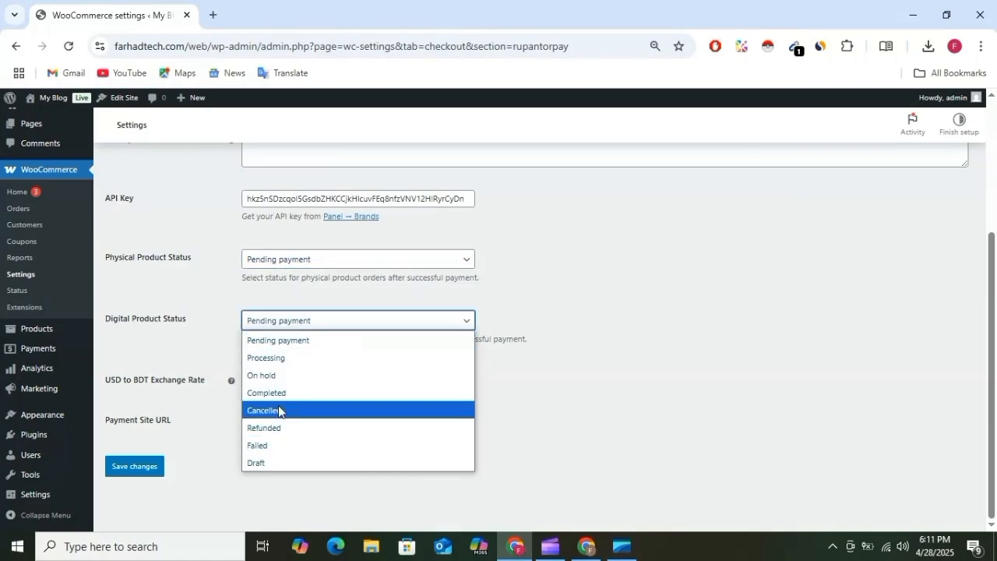
{"action": "left_click", "coordinate": [597, 289]}
Keep the USD-to-BDT exchange rate at 110 and save the gateway settings.
{"action": "left_click", "coordinate": [259, 377]}
{"action": "left_click_drag", "start_coordinate": [135, 383], "coordinate": [291, 382]}
{"action": "left_click", "coordinate": [295, 384]}
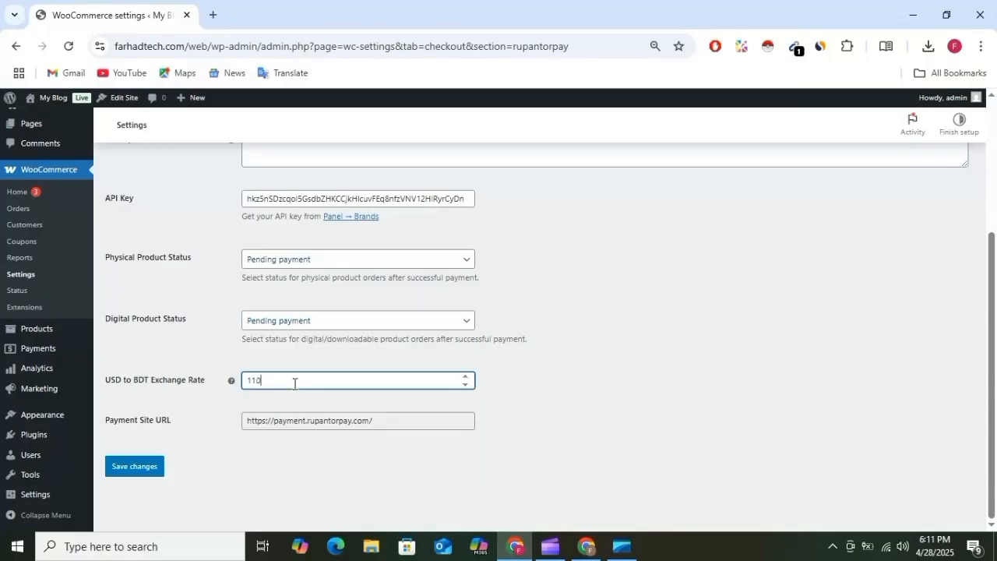
{"action": "left_click", "coordinate": [140, 469]}
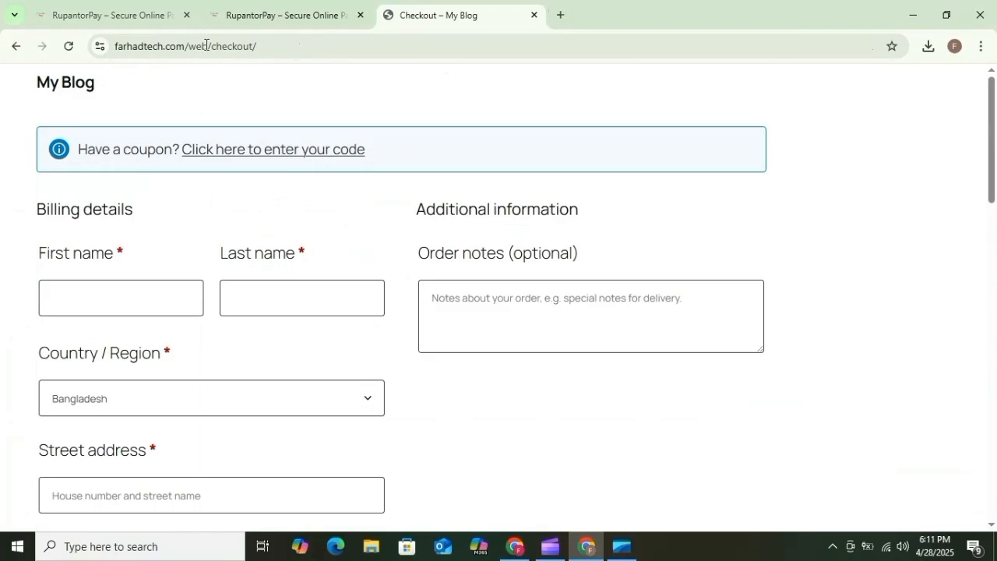
Reload the checkout and confirm the rupantorpay Gateway payment option appears.
{"action": "left_click", "coordinate": [70, 47]}
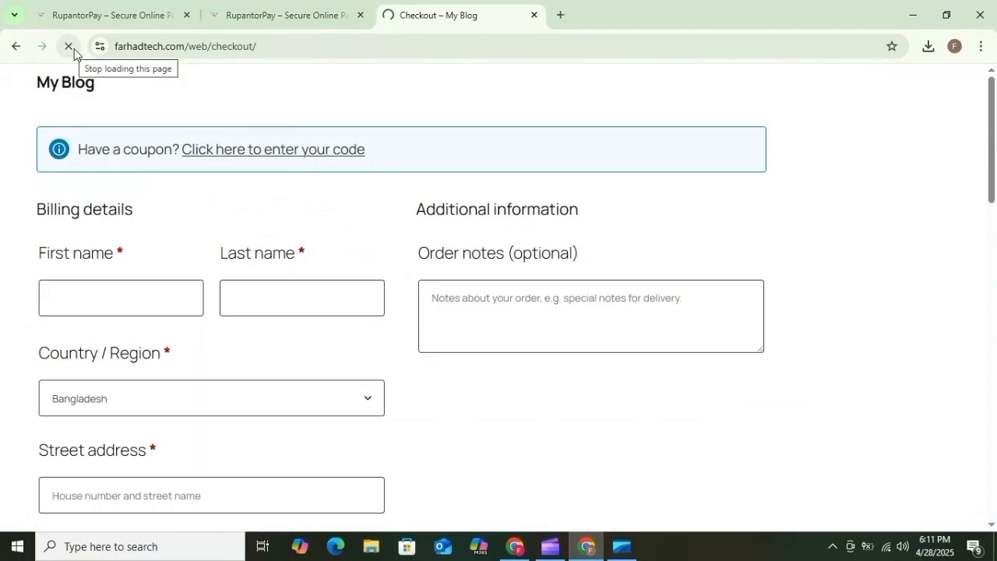
{"action": "scroll", "coordinate": [356, 209], "scroll_direction": "down", "scroll_amount": 12}
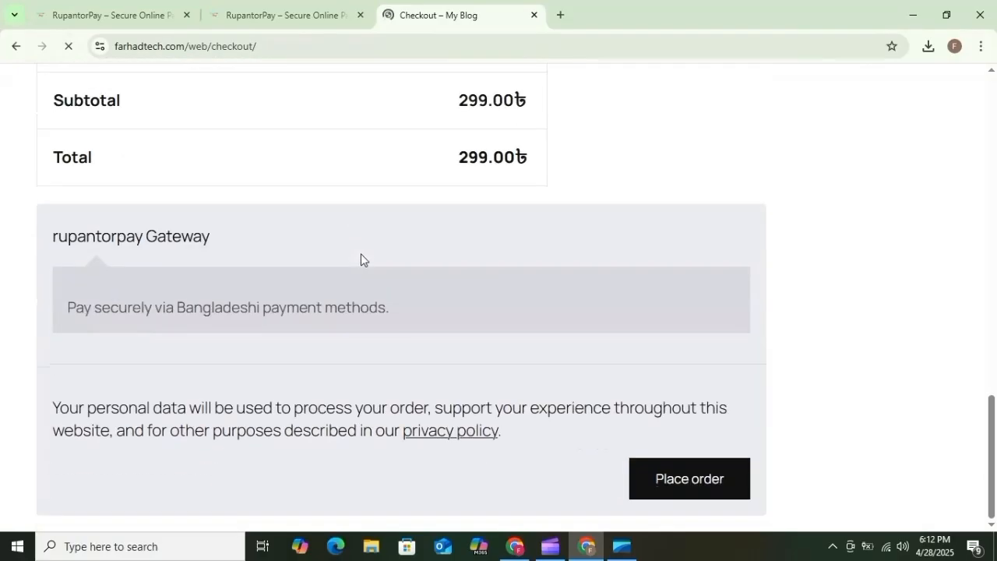
{"action": "scroll", "coordinate": [289, 260], "scroll_direction": "down", "scroll_amount": 3}
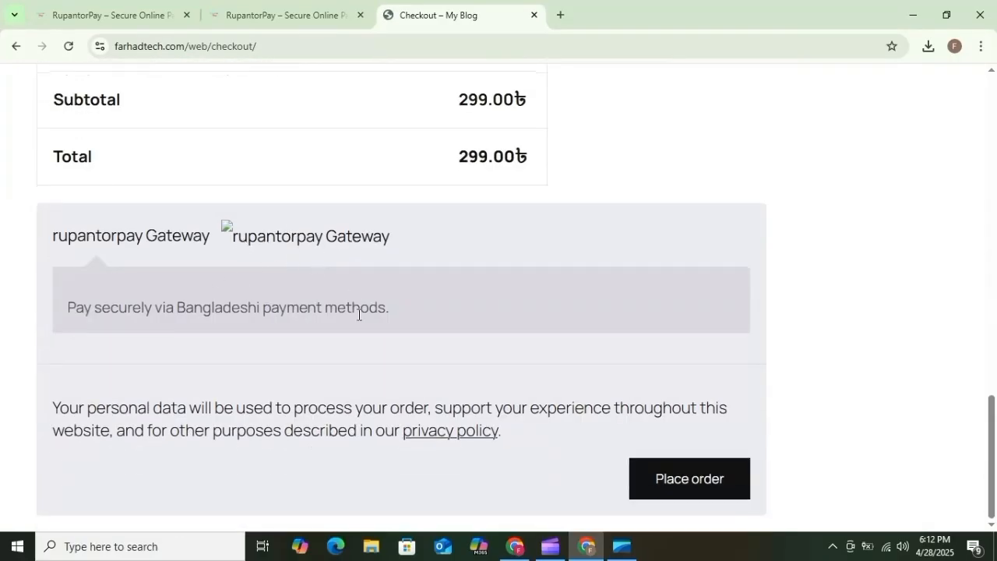
{"action": "left_click_drag", "start_coordinate": [76, 326], "coordinate": [222, 313]}
Try placing the order to reveal the required billing fields, then review them.
{"action": "left_click", "coordinate": [669, 479]}
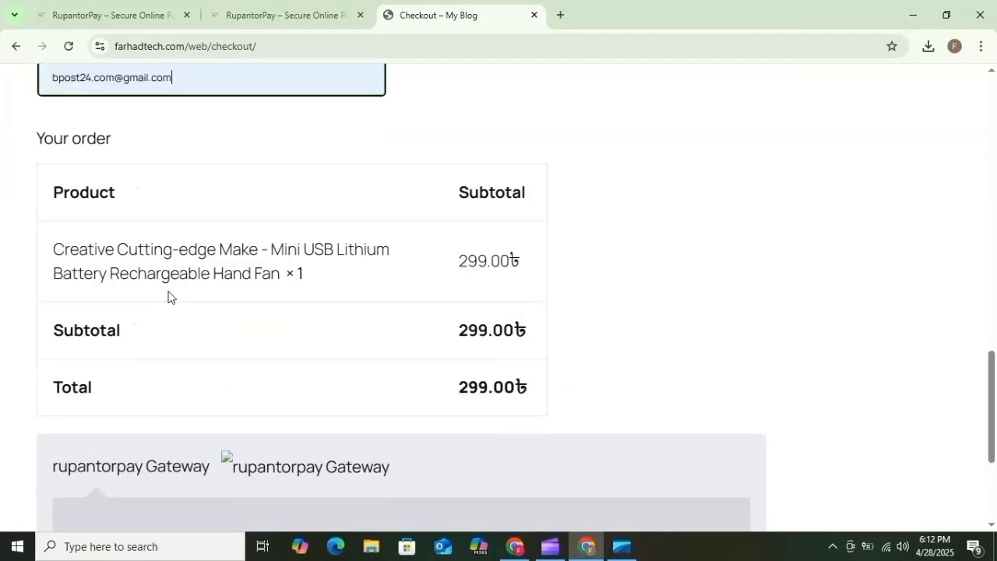
{"action": "scroll", "coordinate": [167, 291], "scroll_direction": "up", "scroll_amount": 7}
{"action": "scroll", "coordinate": [187, 282], "scroll_direction": "up", "scroll_amount": 5}
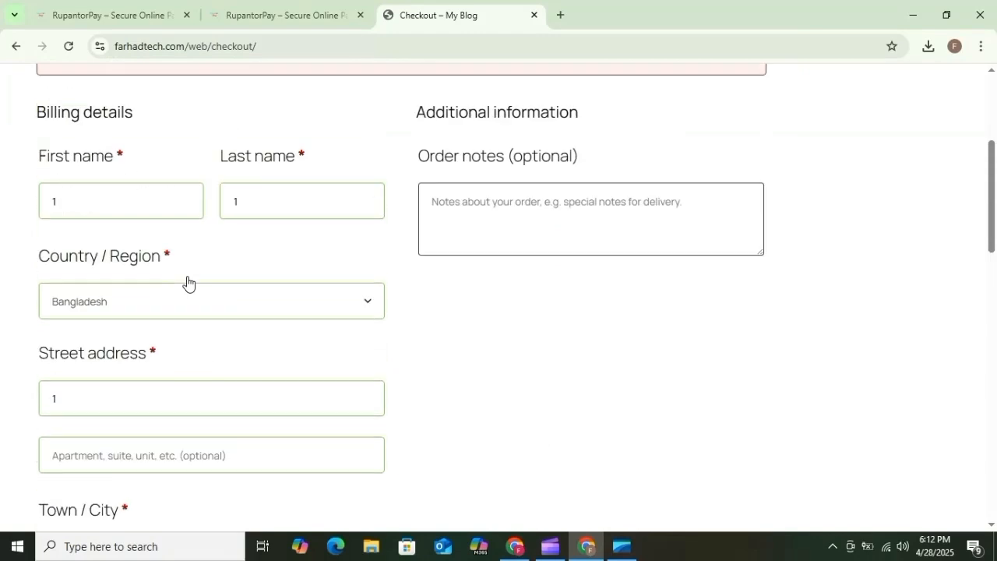
{"action": "scroll", "coordinate": [312, 229], "scroll_direction": "up", "scroll_amount": 2}
{"action": "scroll", "coordinate": [334, 225], "scroll_direction": "down", "scroll_amount": 20}
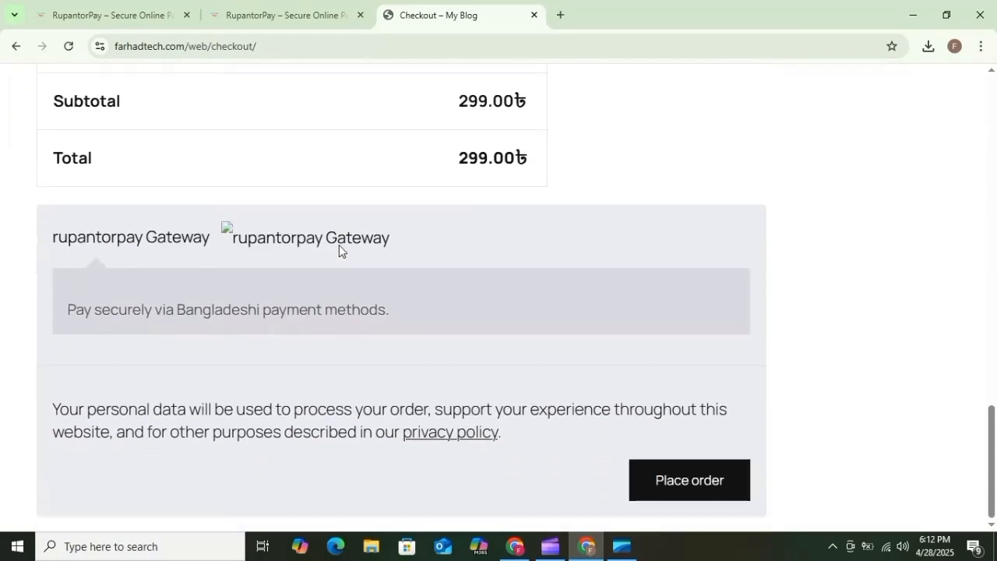
Place the test order and choose bKash Personal on the RupantorPay payment page.
{"action": "left_click", "coordinate": [683, 486]}
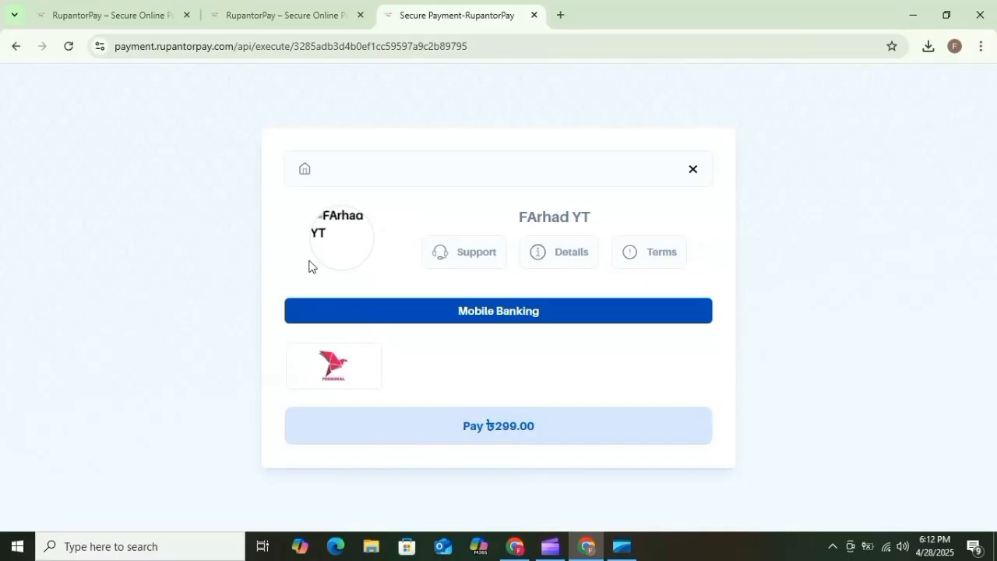
{"action": "left_click", "coordinate": [335, 372]}
{"action": "scroll", "coordinate": [424, 292], "scroll_direction": "down", "scroll_amount": 3}
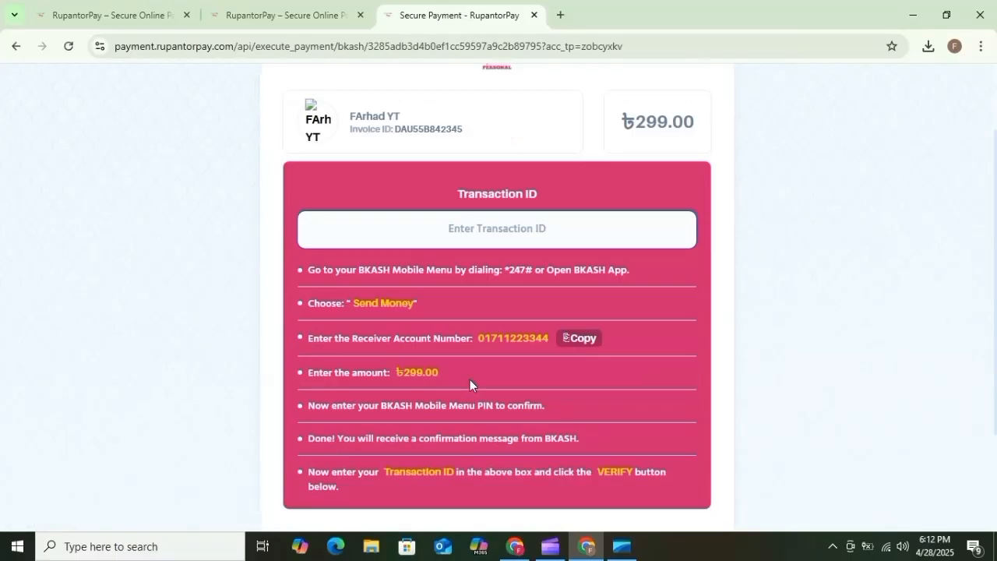
{"action": "left_click_drag", "start_coordinate": [480, 243], "coordinate": [549, 242]}
{"action": "left_click", "coordinate": [530, 289]}
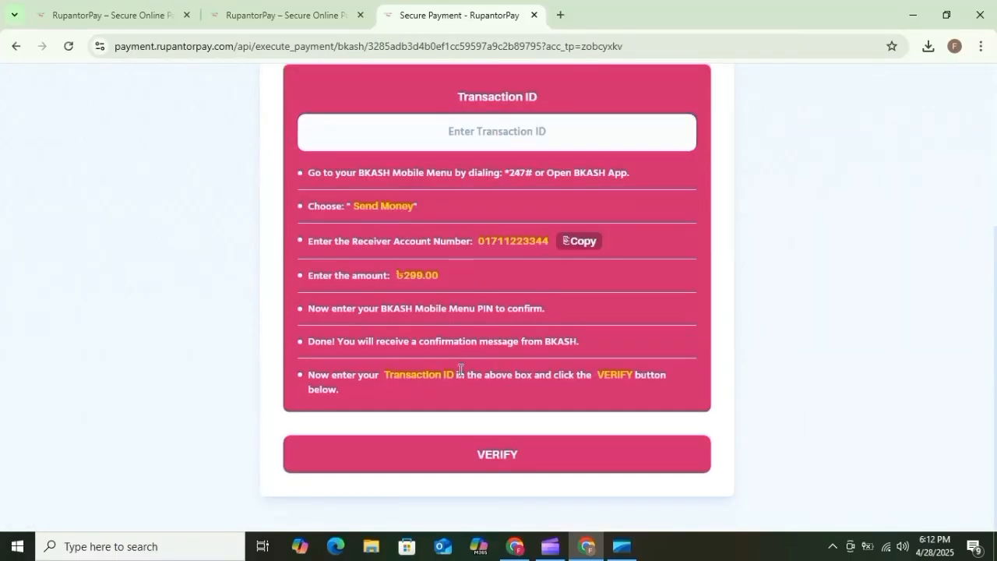
Check the ৳299.00 amount and Transaction ID form, then return to the RupantorPay dashboard.
{"action": "scroll", "coordinate": [459, 366], "scroll_direction": "up", "scroll_amount": 3}
{"action": "left_click_drag", "start_coordinate": [622, 272], "coordinate": [671, 272]}
{"action": "scroll", "coordinate": [549, 335], "scroll_direction": "down", "scroll_amount": 3}
{"action": "left_click", "coordinate": [500, 146]}
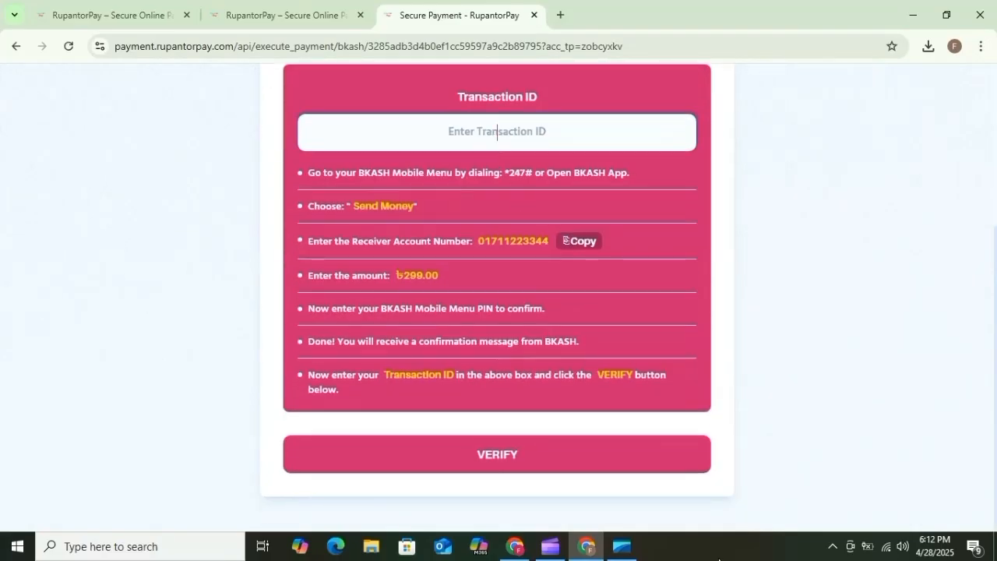
{"action": "scroll", "coordinate": [417, 436], "scroll_direction": "up", "scroll_amount": 3}
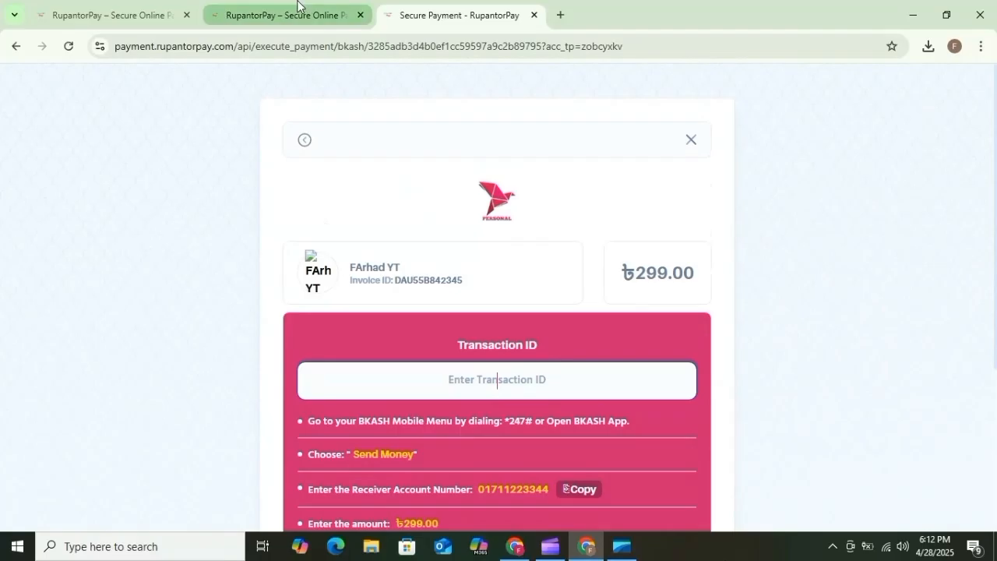
{"action": "left_click", "coordinate": [113, 14]}
{"action": "left_click", "coordinate": [71, 161]}
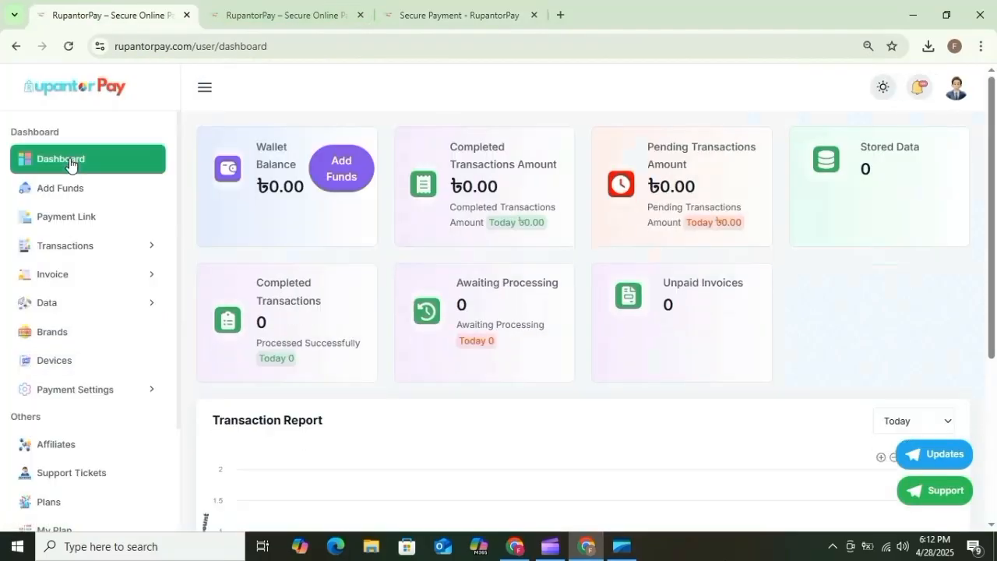
{"action": "left_click", "coordinate": [94, 216]}
{"action": "left_click", "coordinate": [552, 164]}
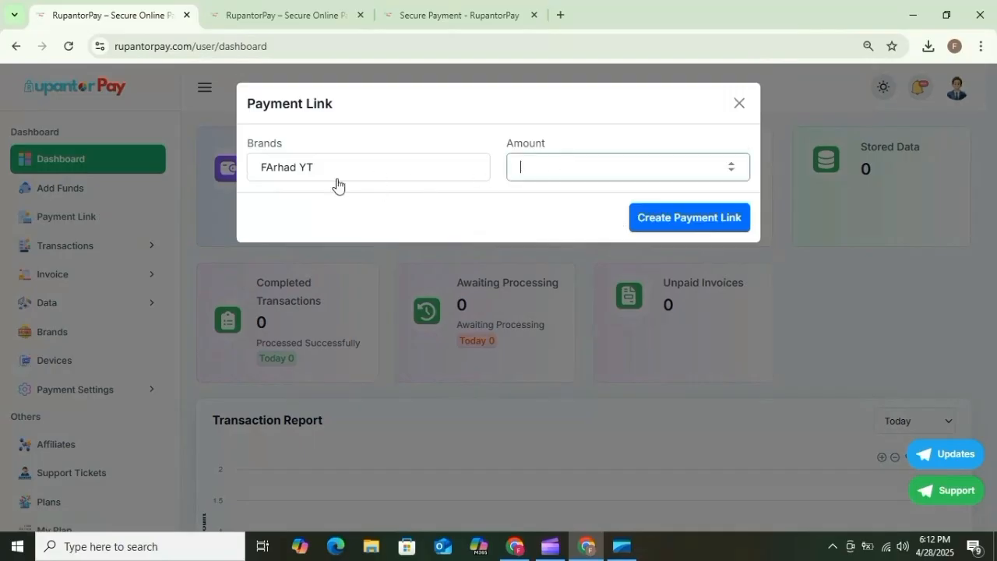
{"action": "left_click", "coordinate": [354, 168]}
{"action": "left_click", "coordinate": [595, 171]}
{"action": "left_click", "coordinate": [740, 104]}
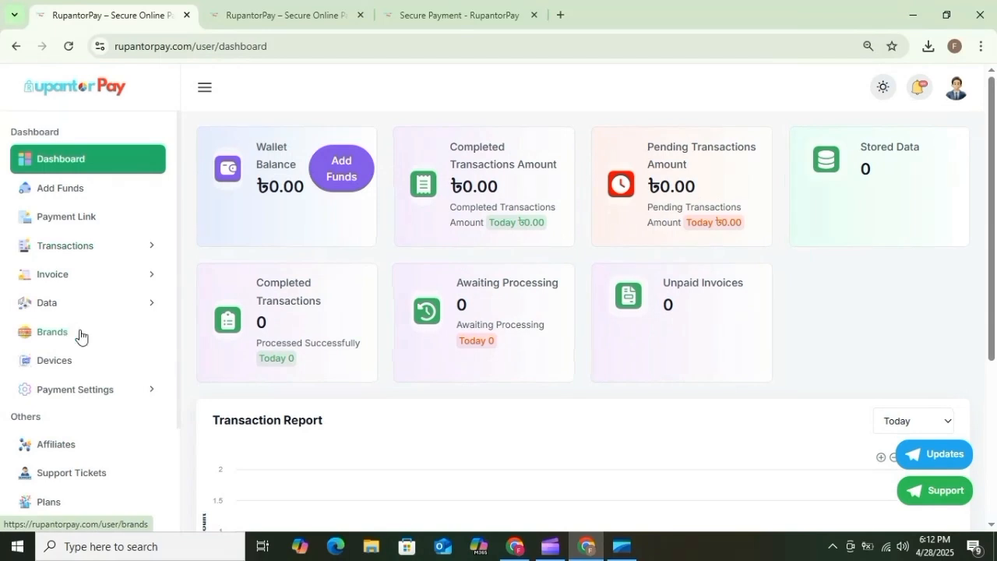
{"action": "scroll", "coordinate": [78, 345], "scroll_direction": "down", "scroll_amount": 2}
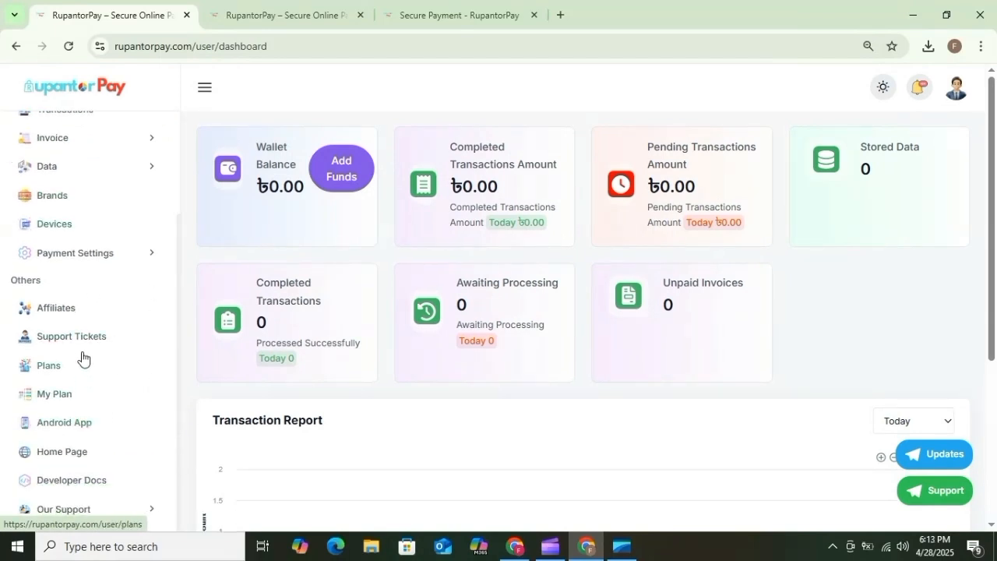
{"action": "left_click", "coordinate": [61, 308]}
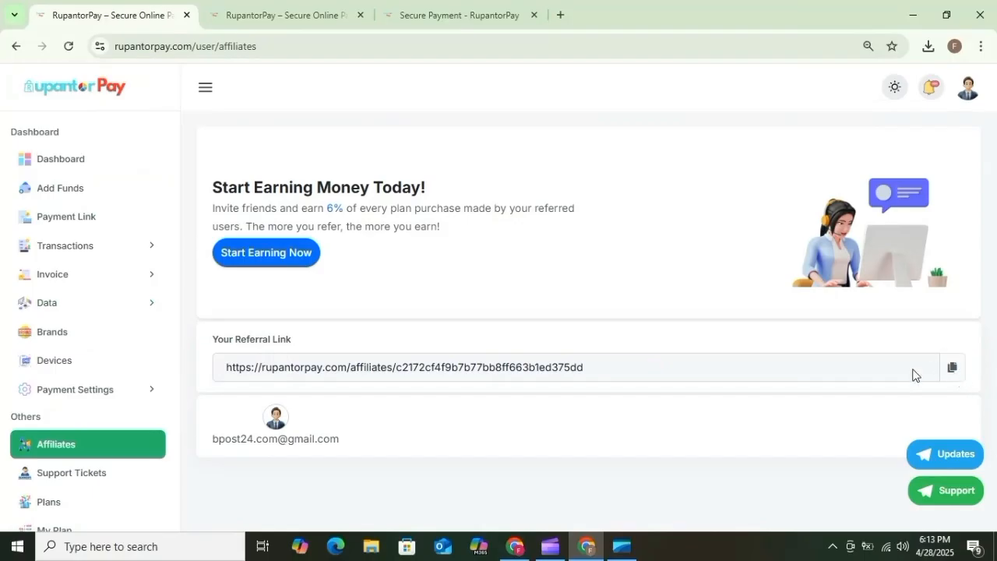
{"action": "left_click", "coordinate": [79, 163]}
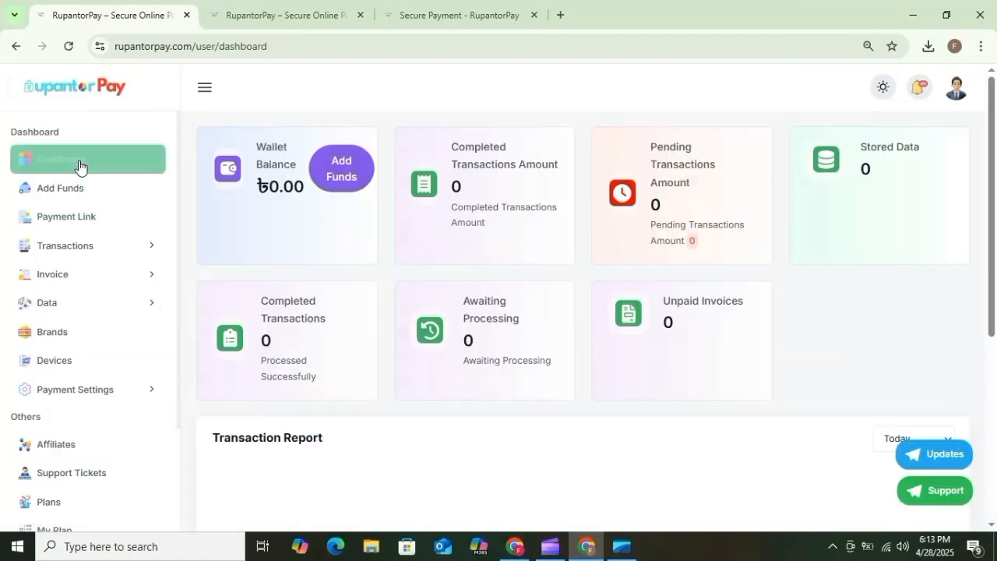